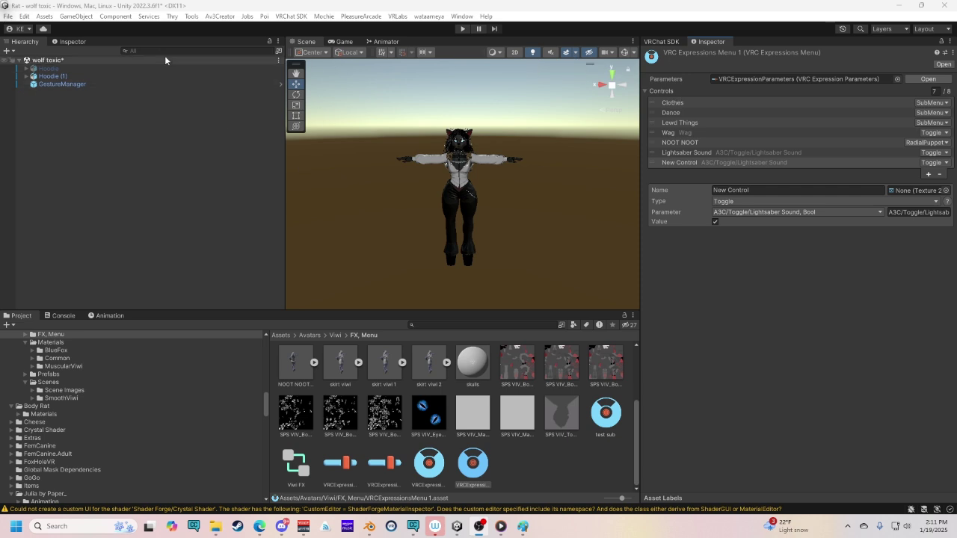
# Pan and orbit the Scene view to see the whole avatar from its side.
pyautogui.scroll(2, 512, 197)
pyautogui.scroll(5, 512, 193)
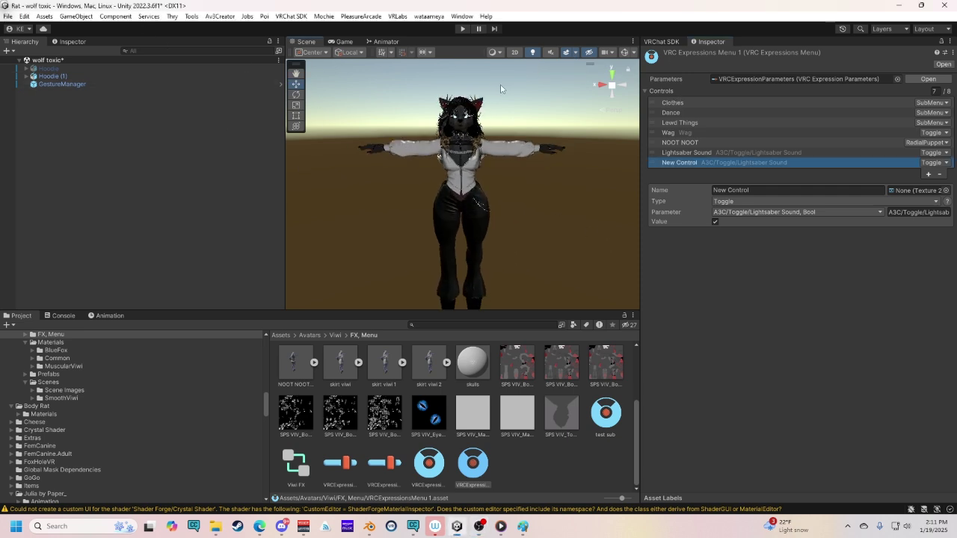
pyautogui.scroll(-5, 547, 202)
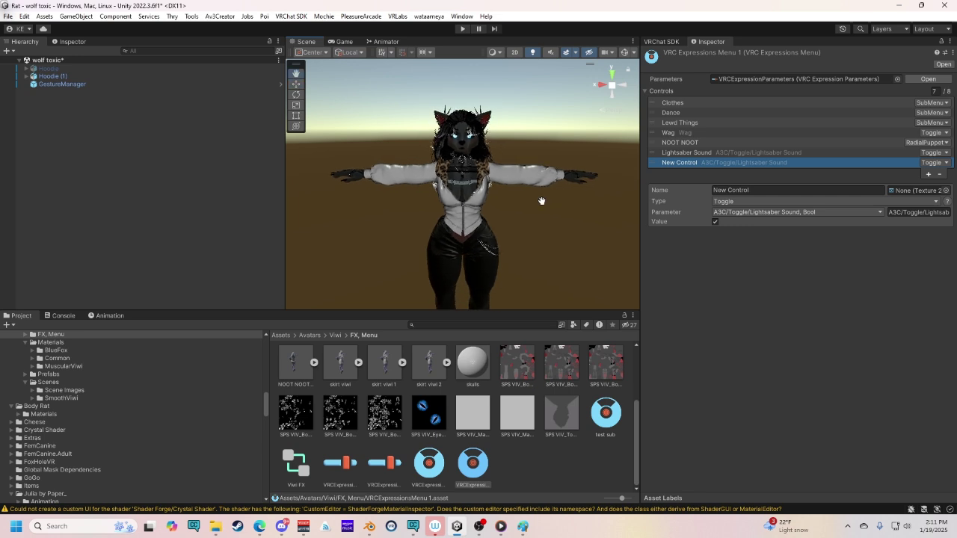
pyautogui.moveTo(536, 190)
pyautogui.mouseDown(button='middle')
pyautogui.moveTo(540, 172)
pyautogui.moveTo(537, 180)
pyautogui.mouseUp(button='middle')
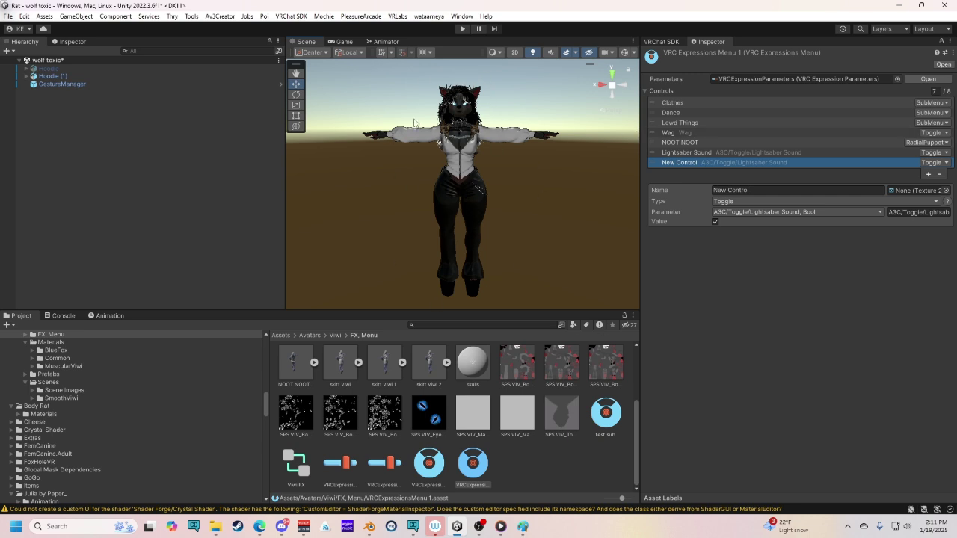
pyautogui.moveTo(635, 246); pyautogui.dragTo(502, 197, button='right')
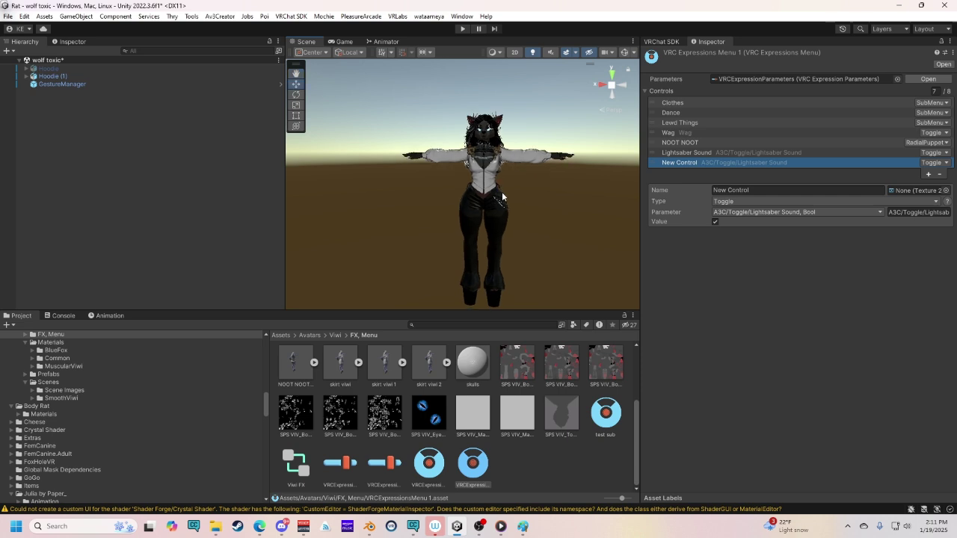
# Select Hoodie (1), ping its expressions menu asset, then return to its Playable Layers.
pyautogui.click(43, 69)
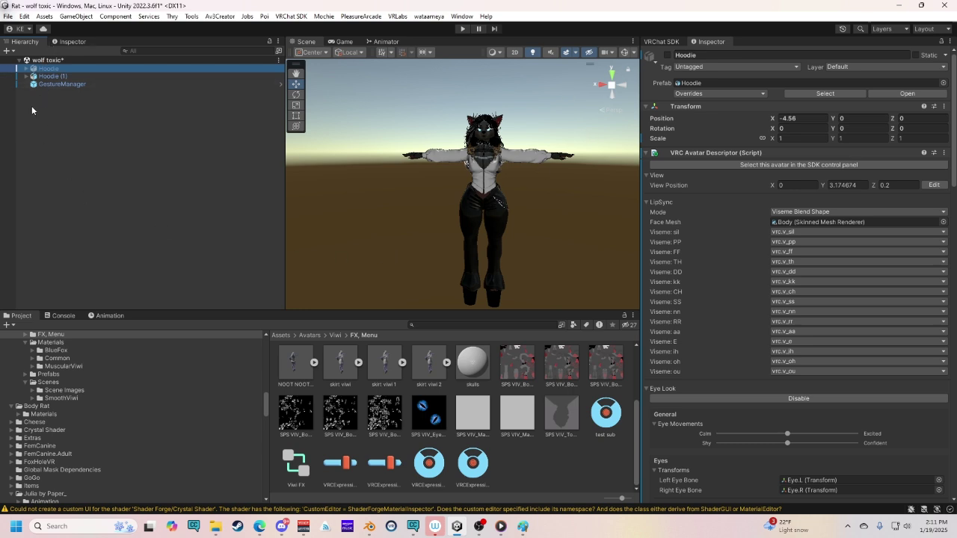
pyautogui.click(47, 76)
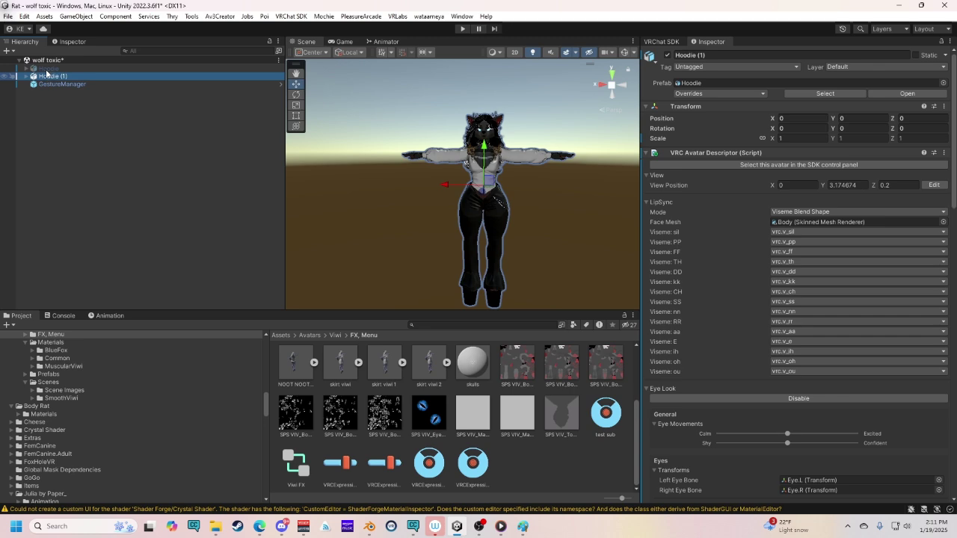
pyautogui.scroll(-15, 841, 400)
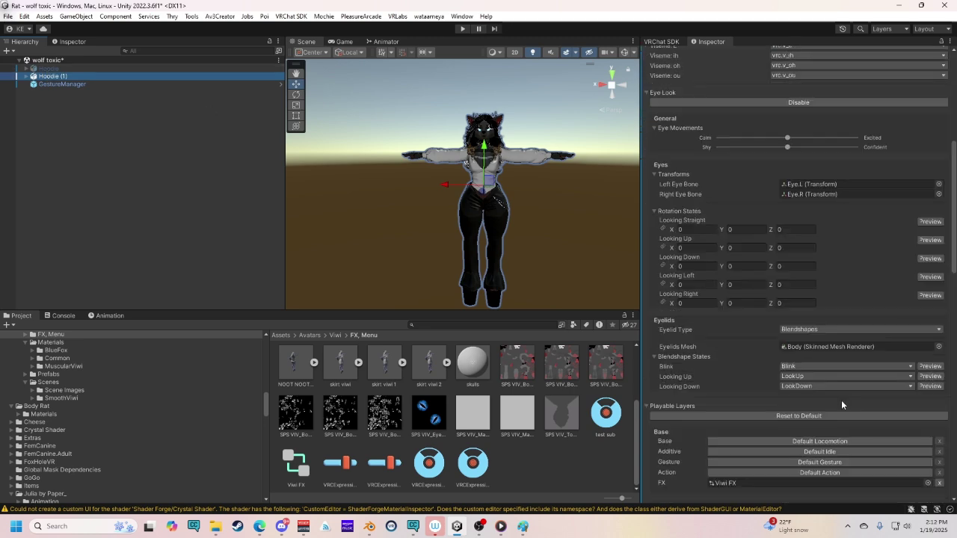
pyautogui.click(849, 307)
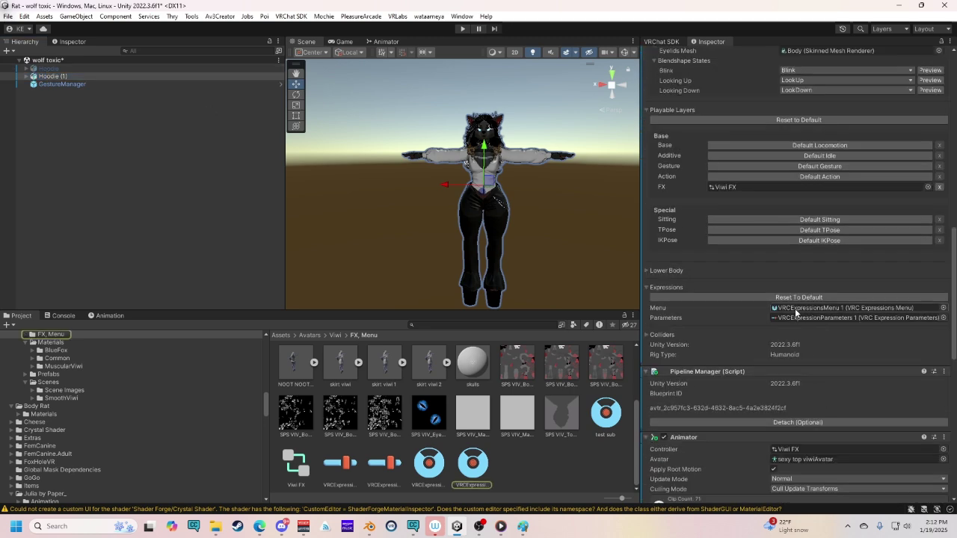
pyautogui.click(475, 464)
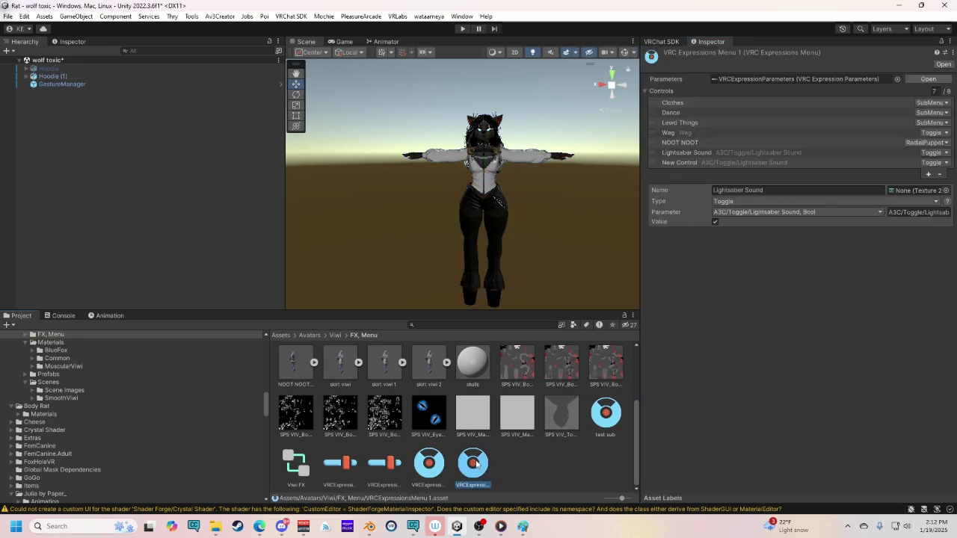
pyautogui.click(67, 73)
pyautogui.scroll(-10, 922, 324)
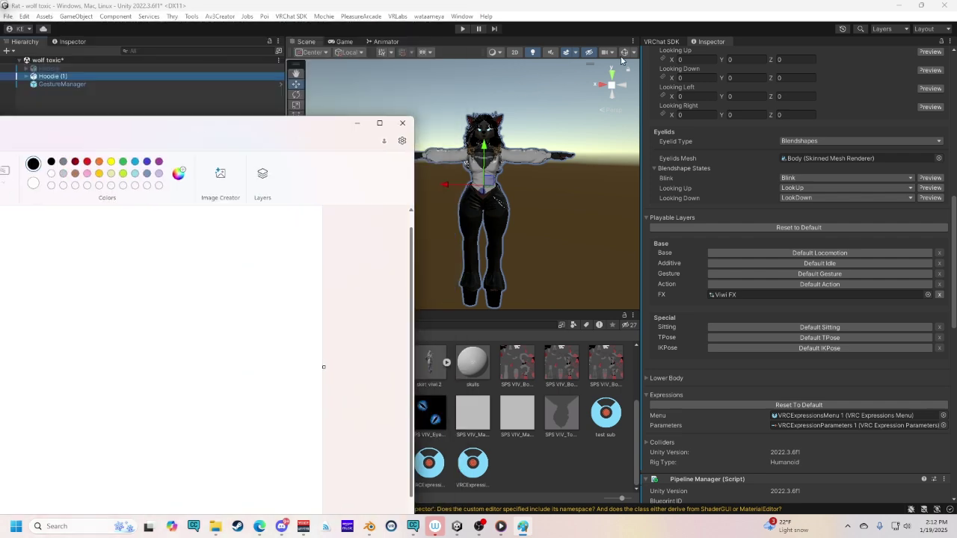
# Reposition the Paint window lower on the screen.
pyautogui.moveTo(73, 127)
pyautogui.mouseDown()
pyautogui.moveTo(640, 75)
pyautogui.moveTo(511, 80)
pyautogui.mouseUp()
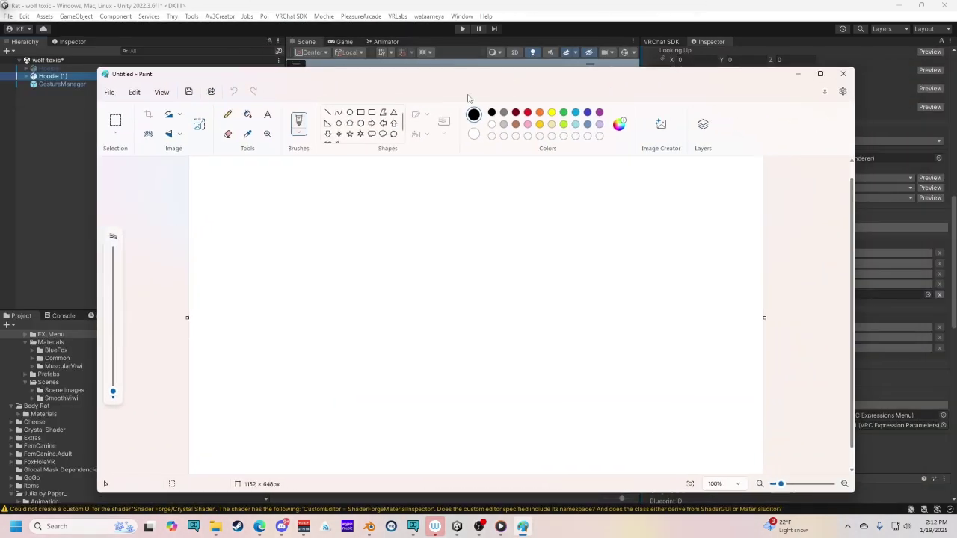
pyautogui.click(606, 184)
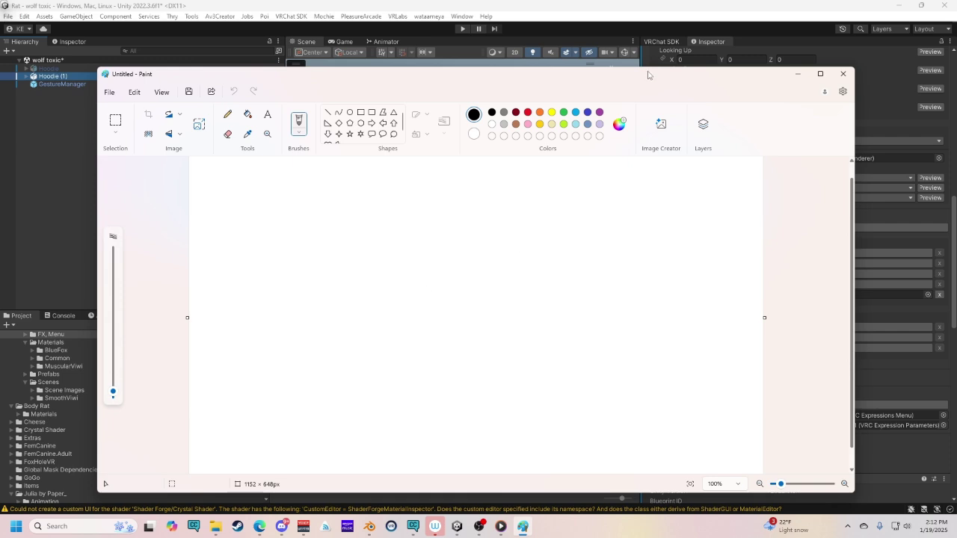
pyautogui.moveTo(647, 74); pyautogui.dragTo(631, 141)
# In Unity, select Hoodie (1) and open its VRCExpressionParameters 1 asset.
pyautogui.click(204, 113)
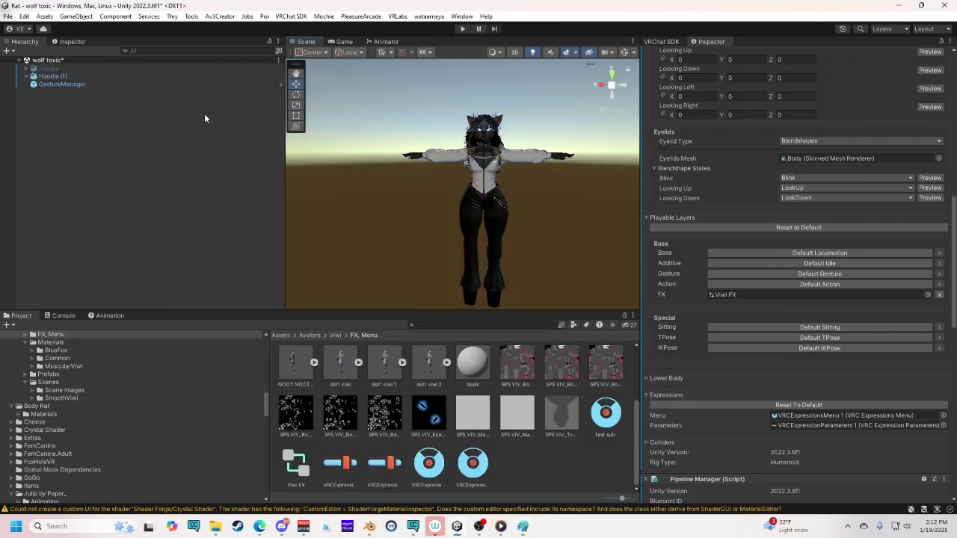
pyautogui.click(82, 76)
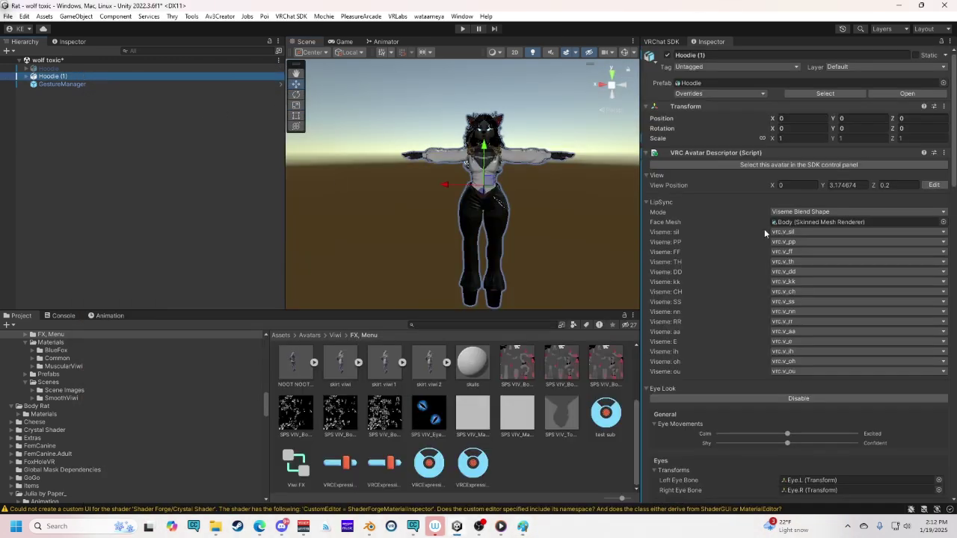
pyautogui.scroll(-10, 802, 321)
pyautogui.scroll(-5, 799, 321)
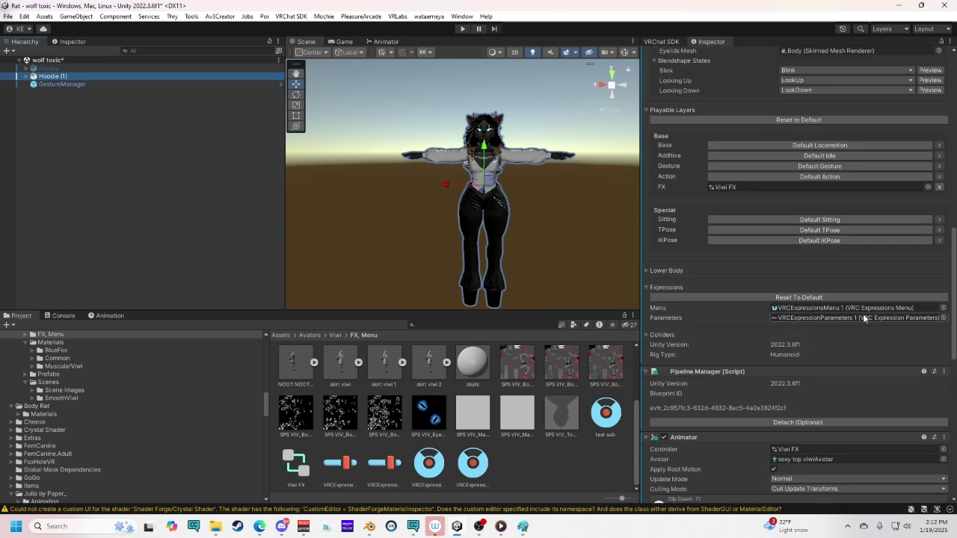
pyautogui.click(384, 463)
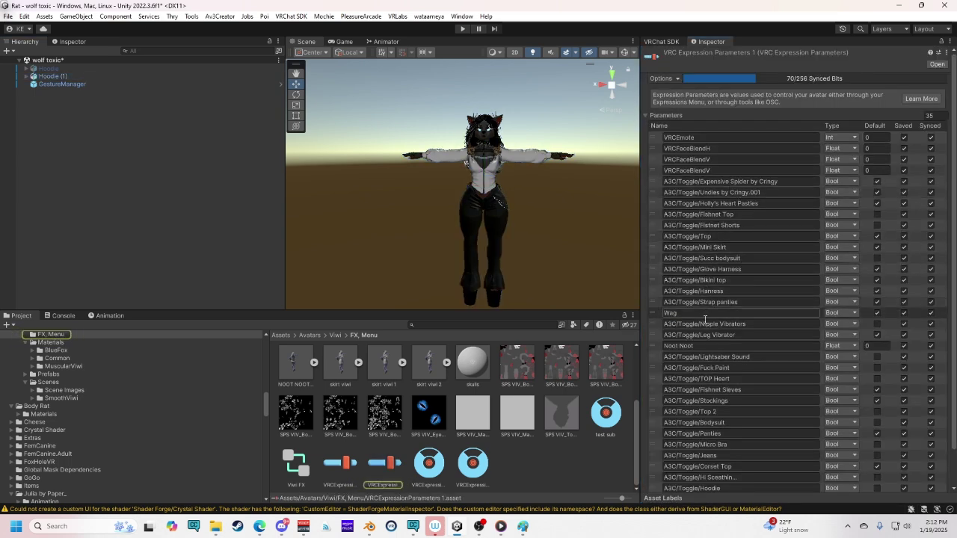
pyautogui.scroll(-2, 777, 233)
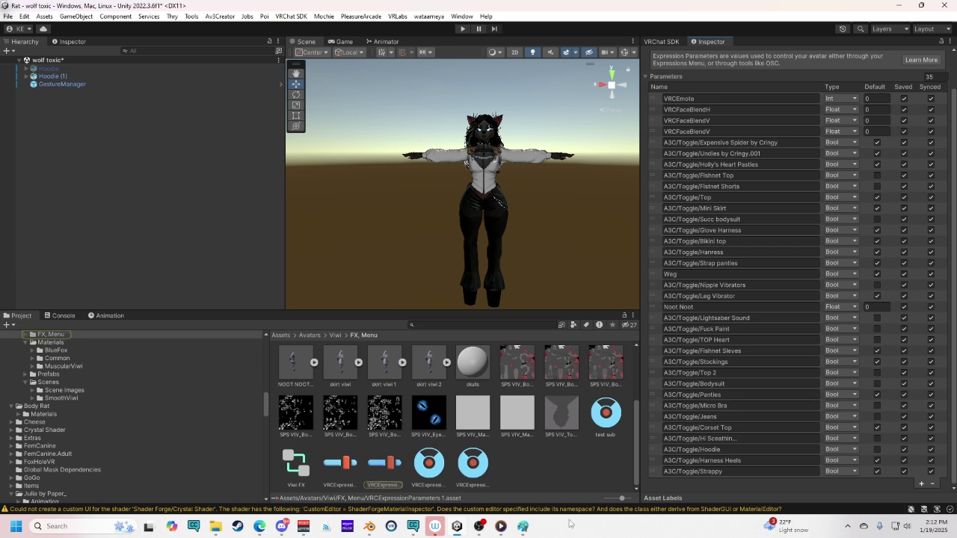
# Handwrite the Param heading, underline it, and draw rows of placeholder dashes.
pyautogui.click(523, 527)
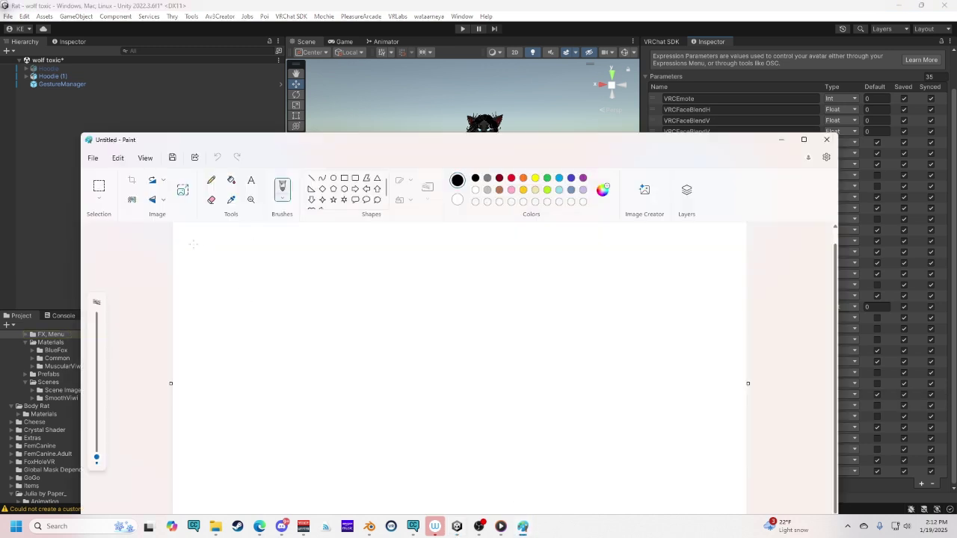
pyautogui.moveTo(192, 243)
pyautogui.mouseDown()
pyautogui.moveTo(211, 267)
pyautogui.moveTo(226, 258)
pyautogui.moveTo(274, 271)
pyautogui.mouseUp()
pyautogui.moveTo(187, 298); pyautogui.dragTo(309, 288)
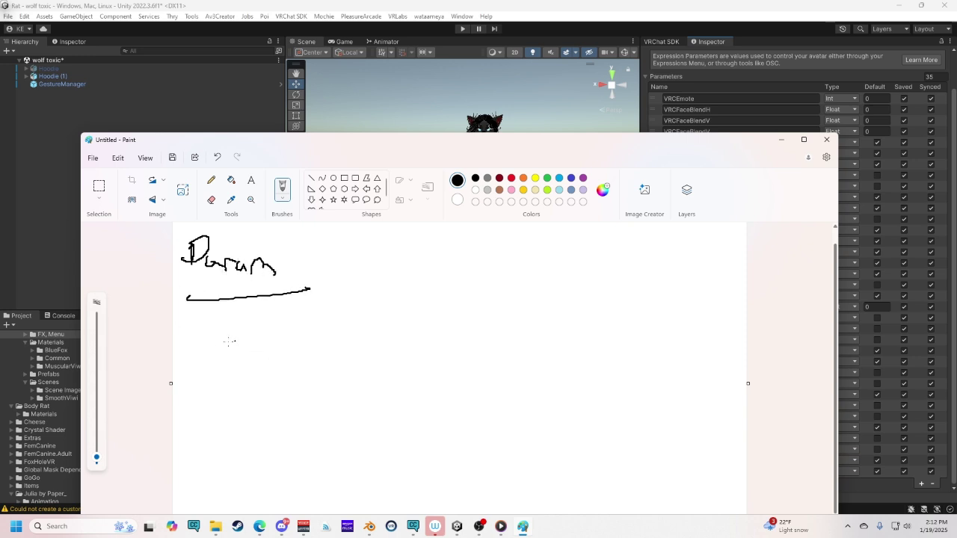
pyautogui.moveTo(213, 329); pyautogui.dragTo(242, 333)
pyautogui.moveTo(248, 329); pyautogui.dragTo(263, 330)
pyautogui.moveTo(193, 366); pyautogui.dragTo(221, 367)
pyautogui.moveTo(229, 365); pyautogui.dragTo(254, 374)
pyautogui.moveTo(204, 402); pyautogui.dragTo(232, 410)
pyautogui.moveTo(239, 409); pyautogui.dragTo(261, 416)
pyautogui.moveTo(219, 469); pyautogui.dragTo(247, 462)
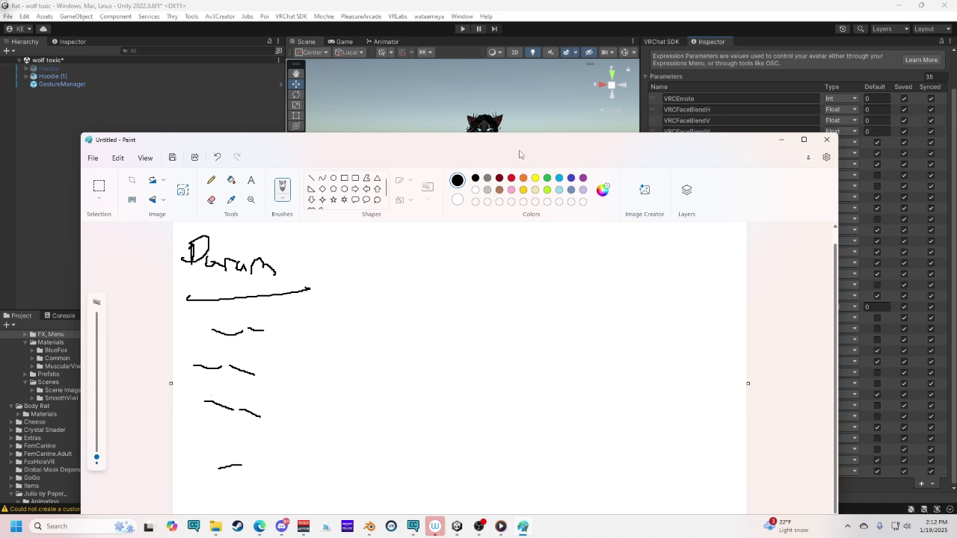
# Write Jeans near the canvas bottom and reposition the Paint window.
pyautogui.moveTo(520, 154); pyautogui.dragTo(524, 50)
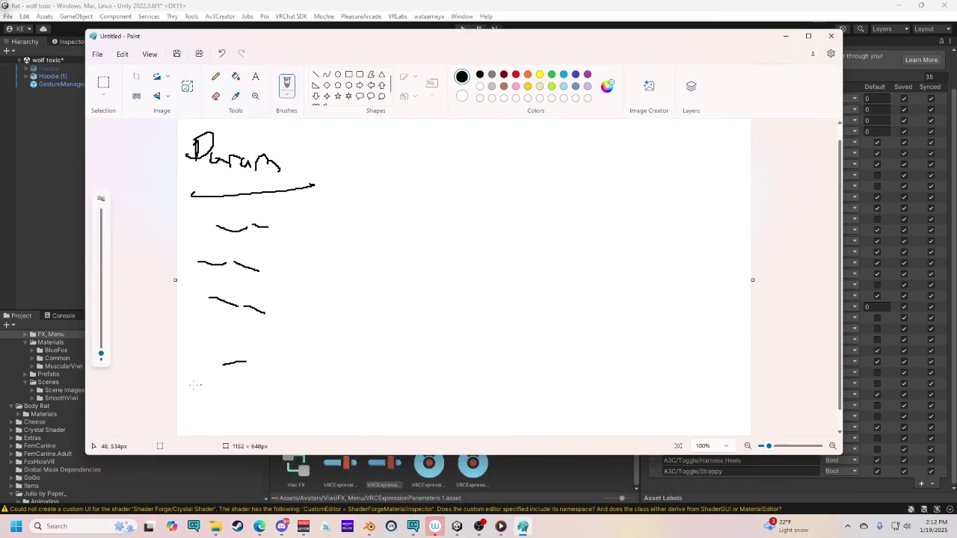
pyautogui.moveTo(202, 401)
pyautogui.mouseDown()
pyautogui.moveTo(187, 391)
pyautogui.moveTo(224, 408)
pyautogui.moveTo(240, 397)
pyautogui.moveTo(275, 397)
pyautogui.moveTo(258, 402)
pyautogui.mouseUp()
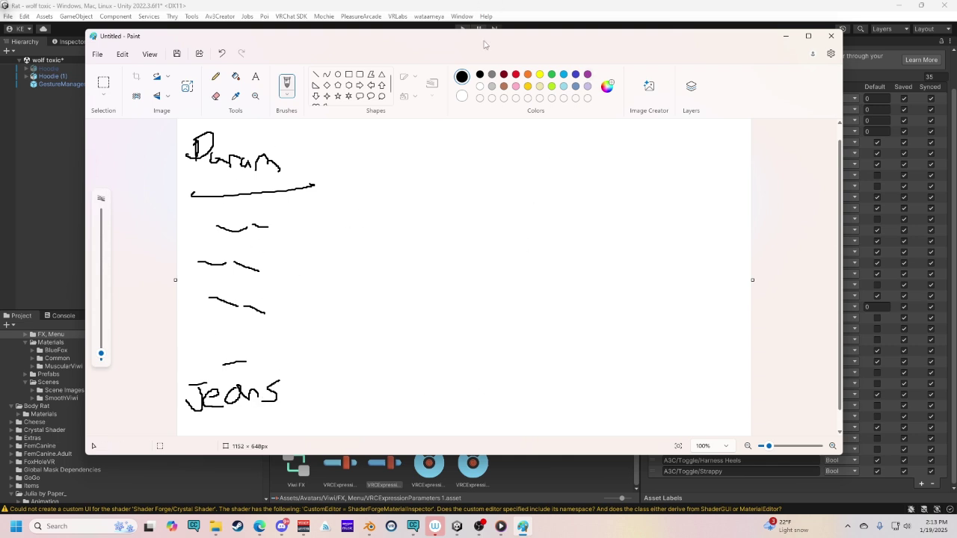
pyautogui.moveTo(485, 41)
pyautogui.mouseDown()
pyautogui.moveTo(509, 119)
pyautogui.moveTo(472, 87)
pyautogui.mouseUp()
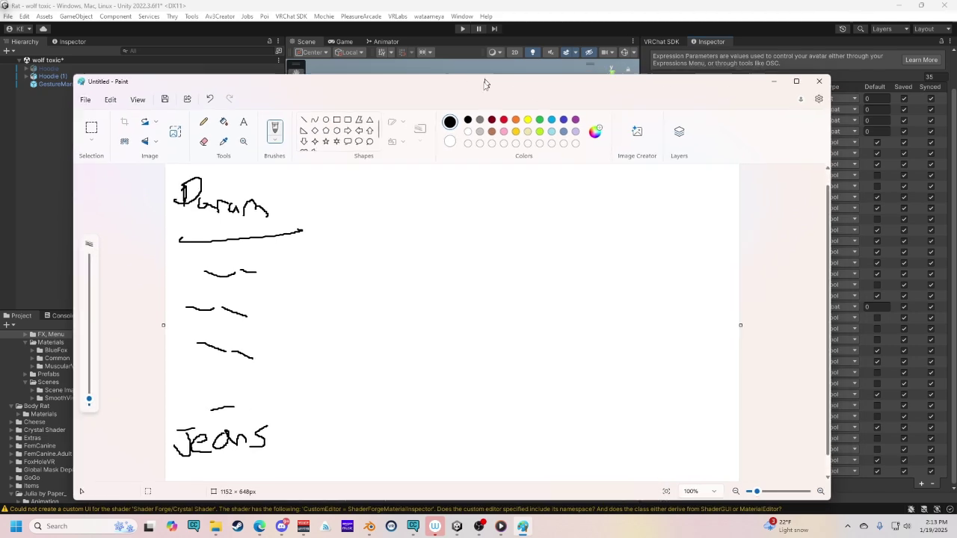
pyautogui.moveTo(483, 83)
pyautogui.mouseDown()
pyautogui.moveTo(556, 56)
pyautogui.moveTo(504, 71)
pyautogui.moveTo(66, 9)
pyautogui.moveTo(0, 9)
pyautogui.mouseUp()
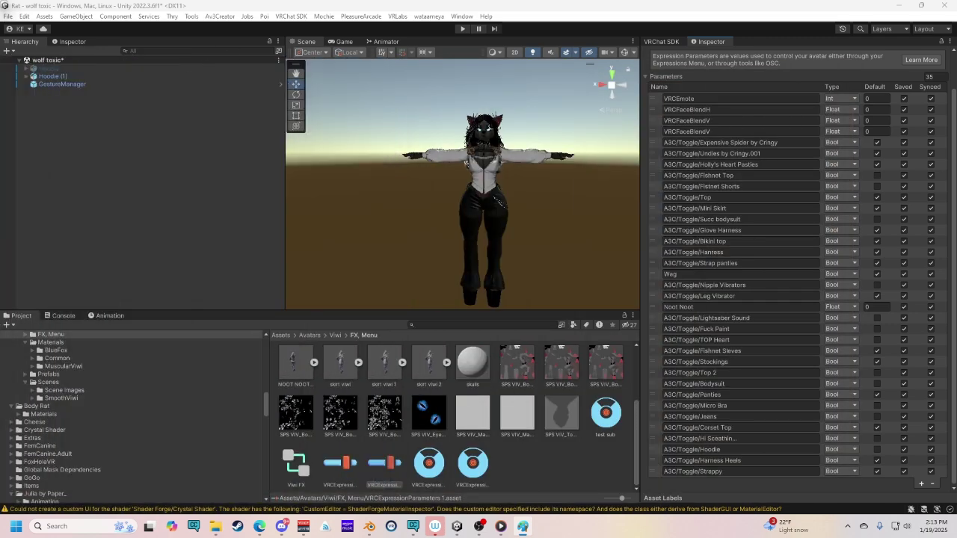
pyautogui.click(53, 77)
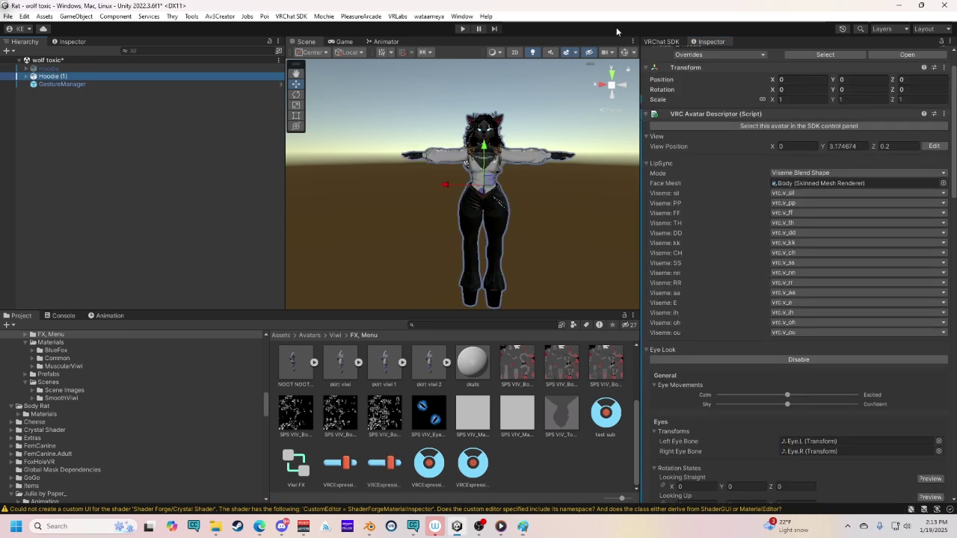
pyautogui.scroll(-5, 828, 401)
pyautogui.scroll(-5, 828, 401)
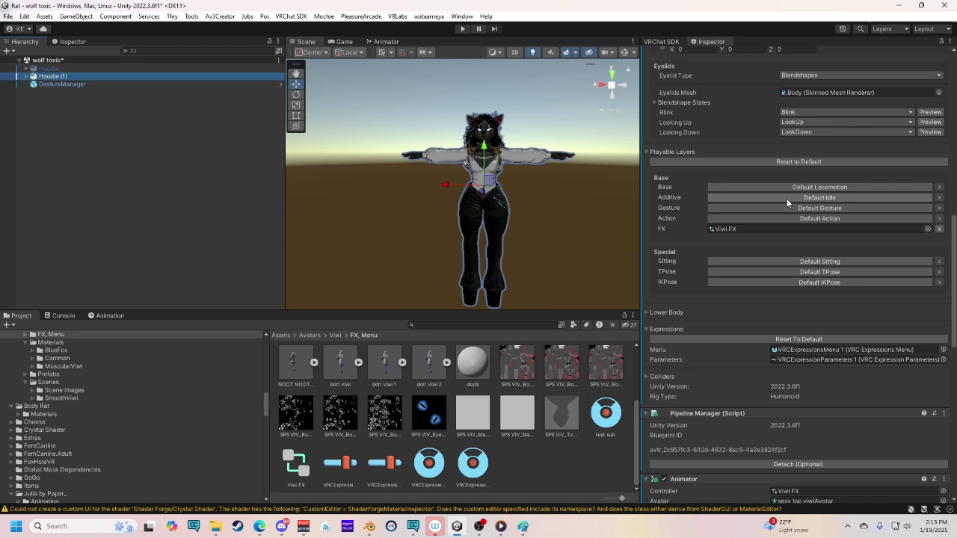
pyautogui.doubleClick(824, 364)
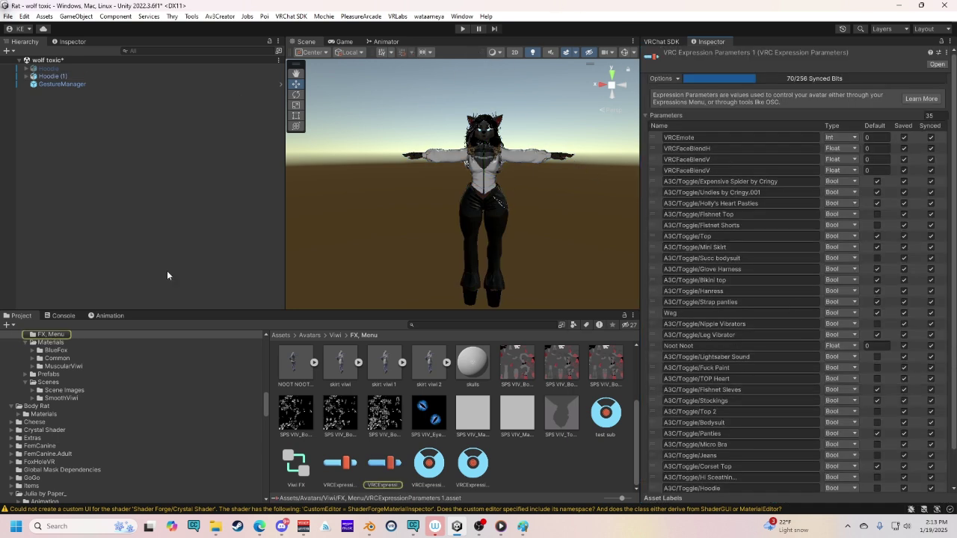
# Open the Viwi FX controller and view its Parameters and Layers lists.
pyautogui.click(382, 42)
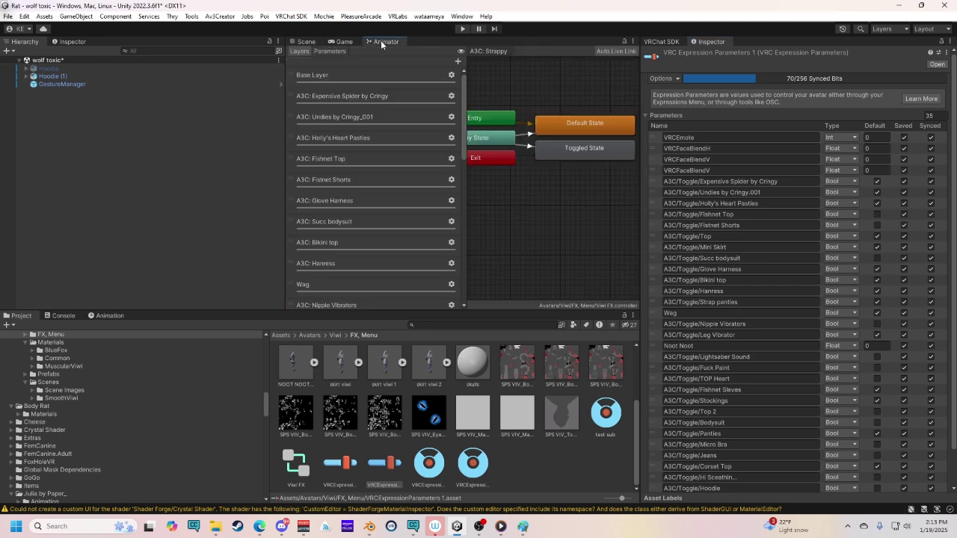
pyautogui.click(65, 75)
pyautogui.scroll(-15, 783, 207)
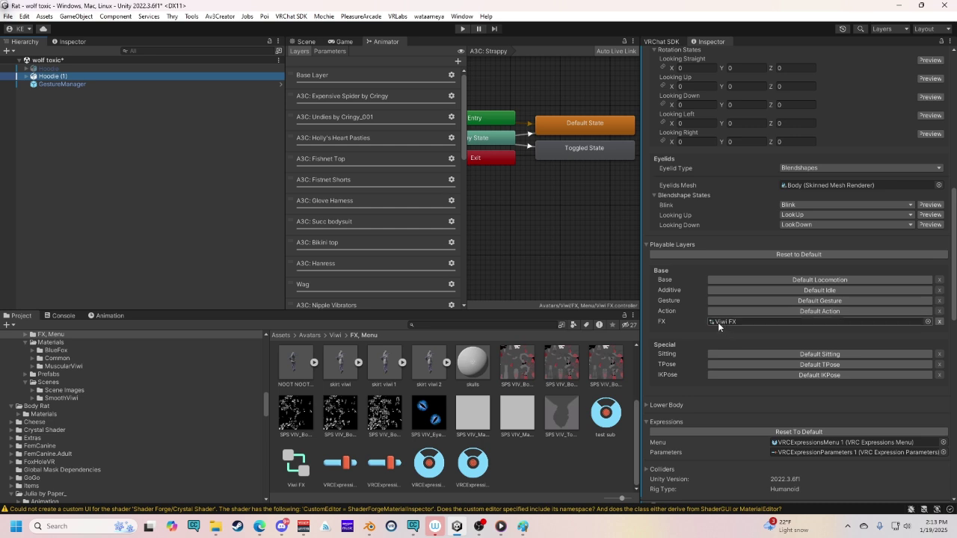
pyautogui.doubleClick(727, 323)
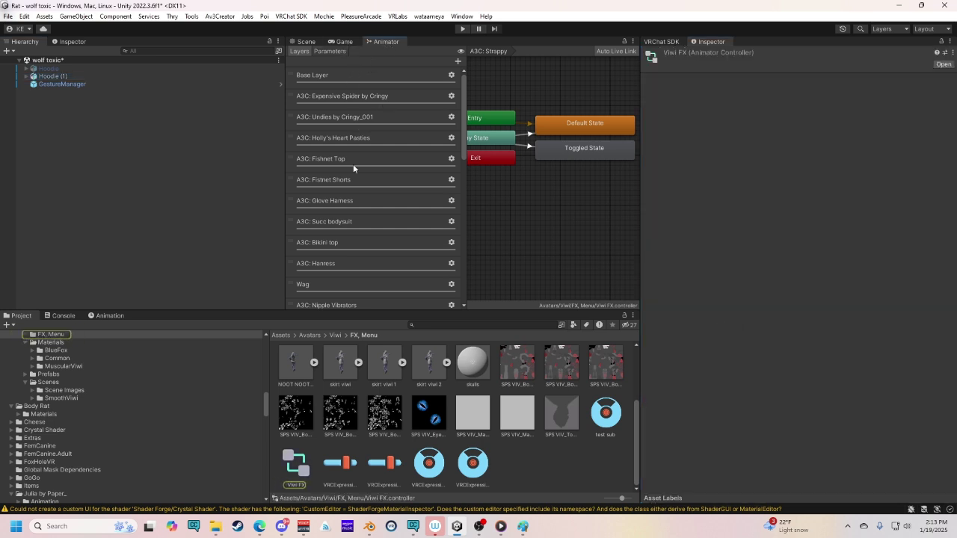
pyautogui.click(333, 52)
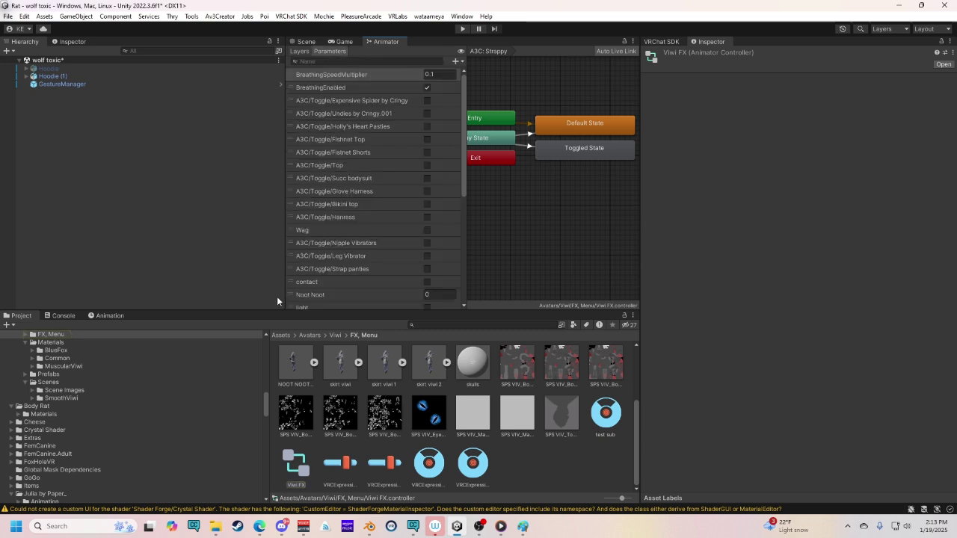
pyautogui.click(300, 52)
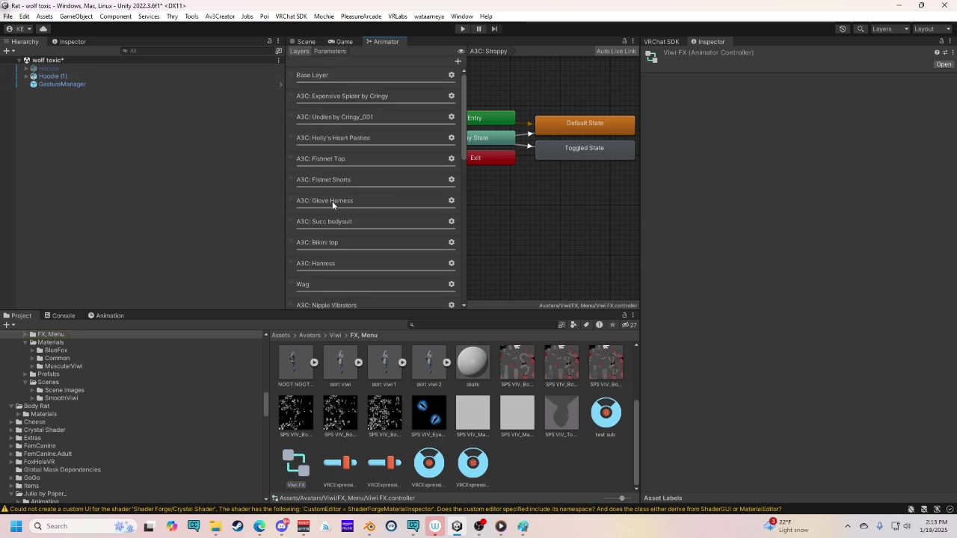
# From the Hoodie (1) descriptor, open the expression parameters and expressions menu assets.
pyautogui.click(324, 51)
pyautogui.click(103, 77)
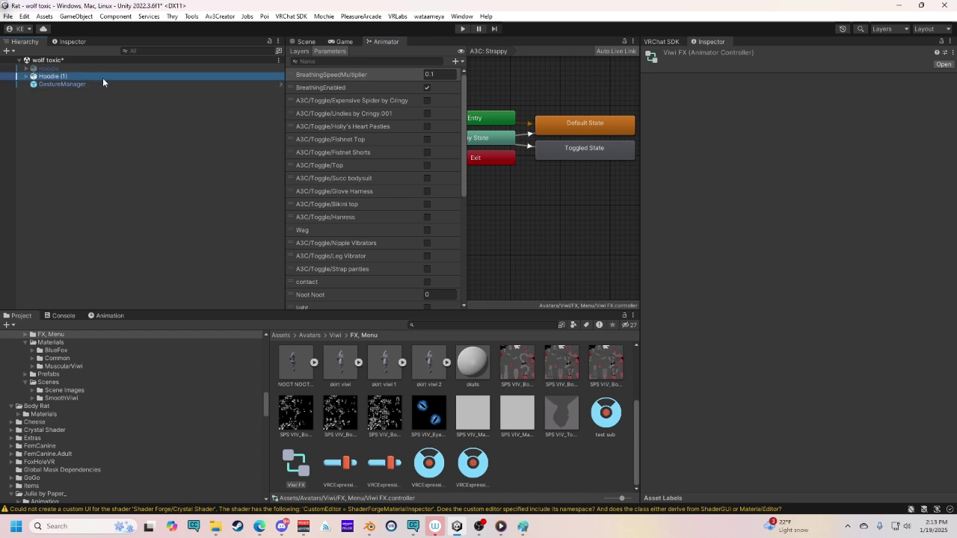
pyautogui.scroll(-10, 944, 289)
pyautogui.doubleClick(834, 397)
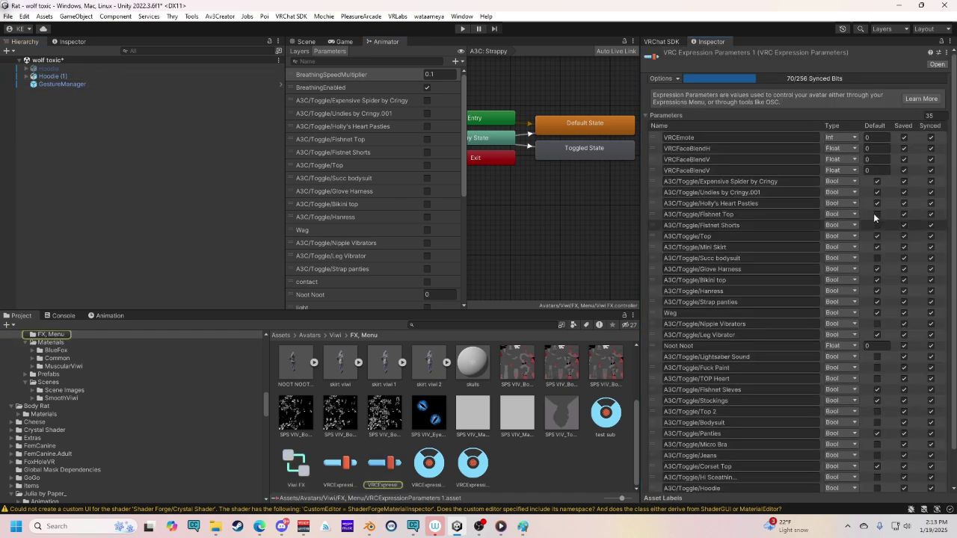
pyautogui.click(72, 75)
pyautogui.scroll(-10, 842, 368)
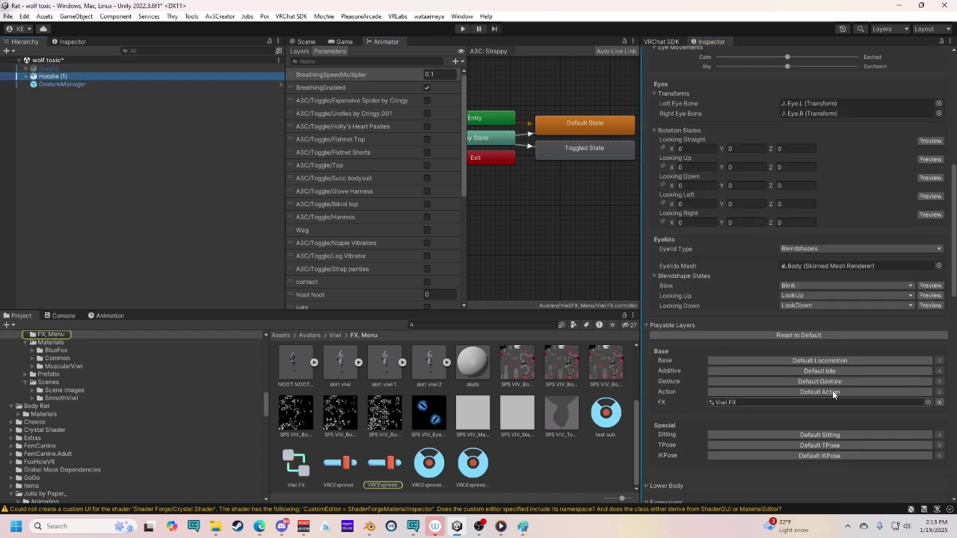
pyautogui.doubleClick(820, 361)
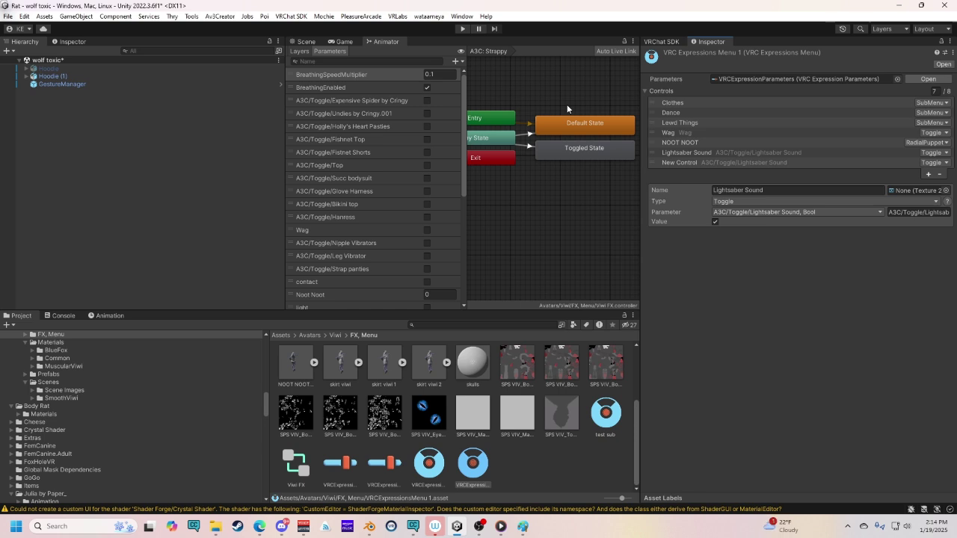
# Reopen the parameters asset and check the A3C Strappy, Nipple Vibrators and Bodysuit toggles.
pyautogui.click(52, 76)
pyautogui.scroll(-5, 922, 388)
pyautogui.scroll(-5, 922, 387)
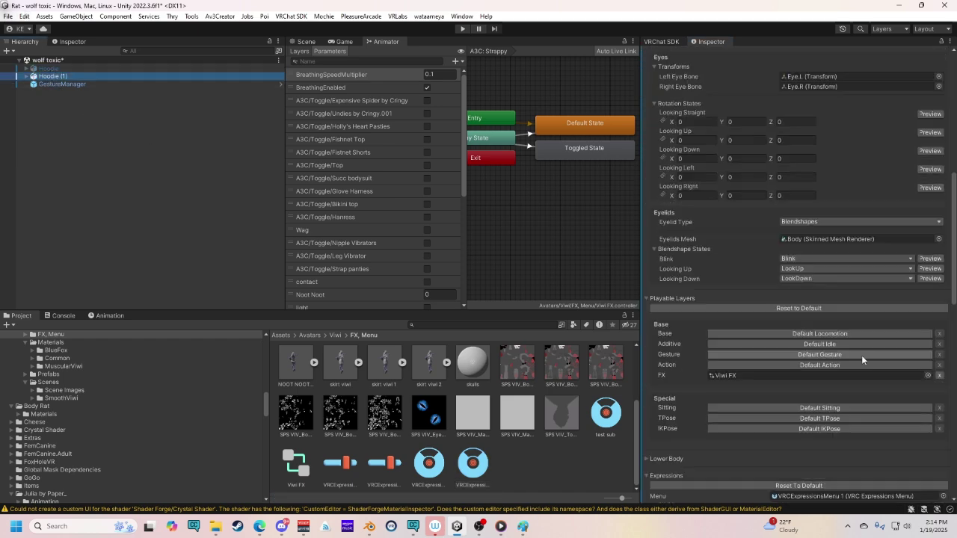
pyautogui.doubleClick(818, 368)
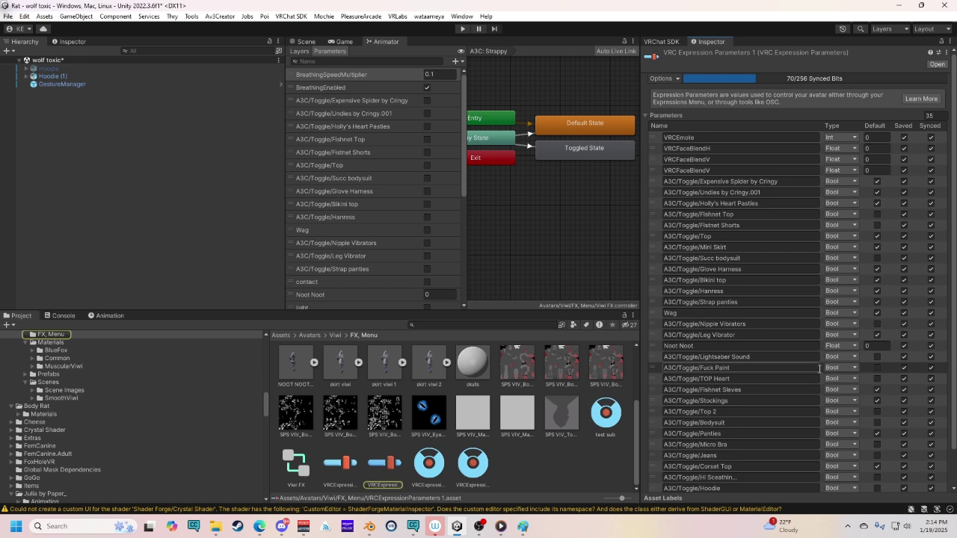
pyautogui.scroll(-2, 707, 169)
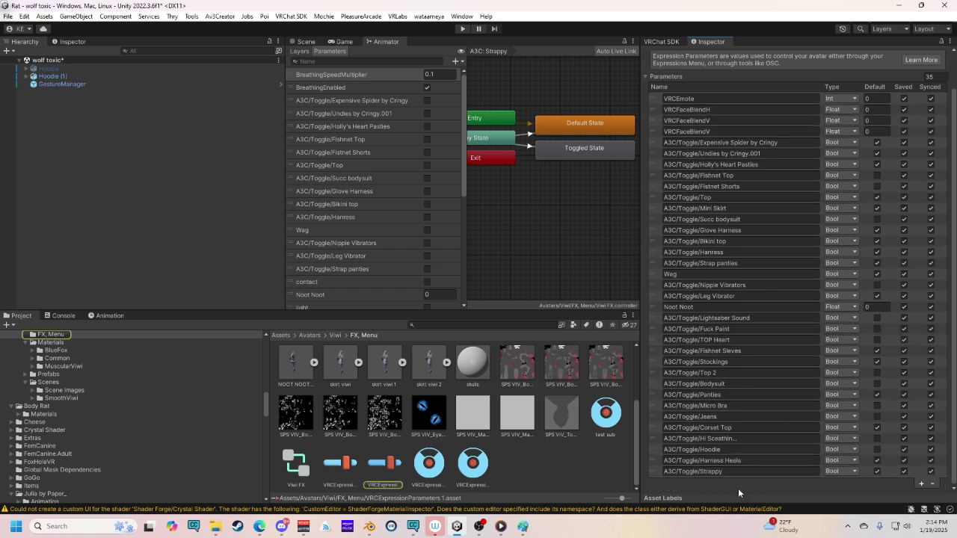
pyautogui.click(935, 476)
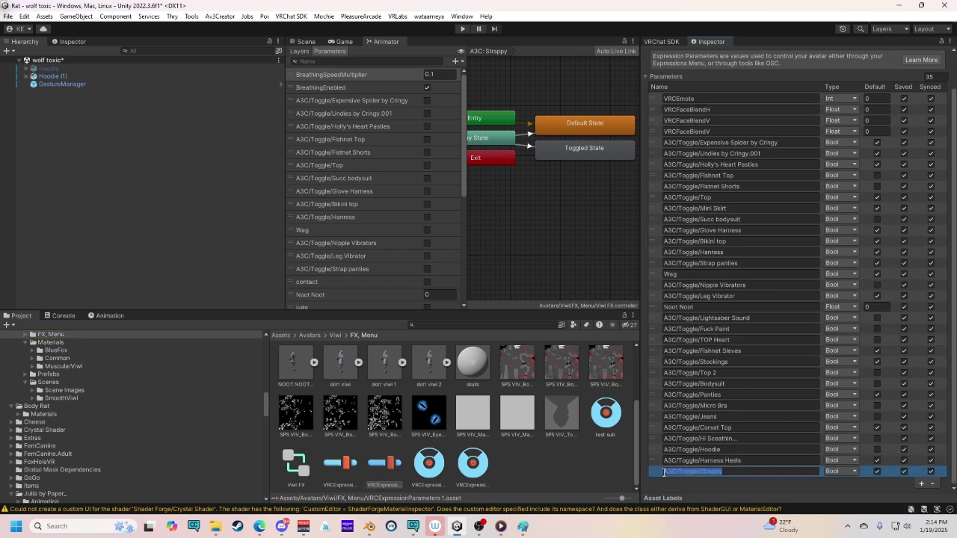
pyautogui.click(653, 284)
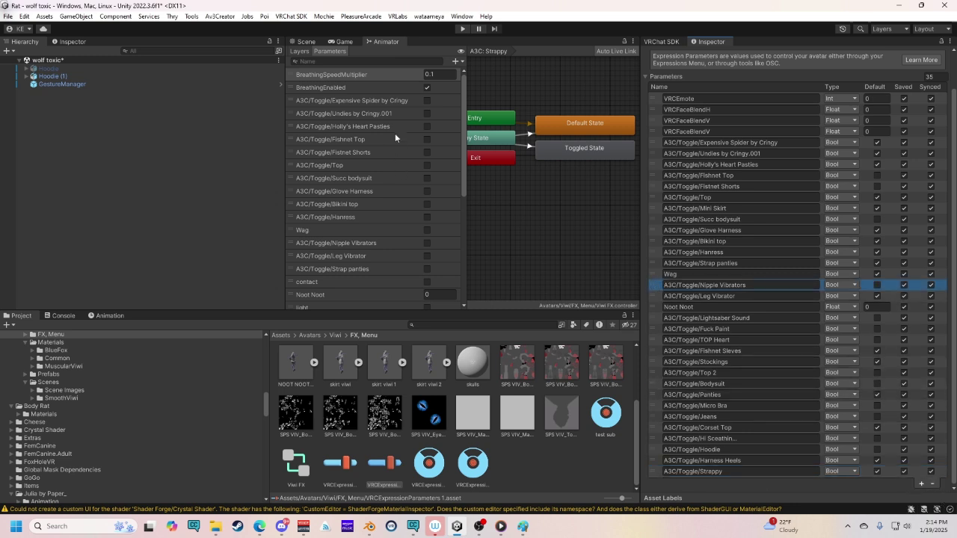
pyautogui.scroll(-5, 365, 97)
pyautogui.click(331, 161)
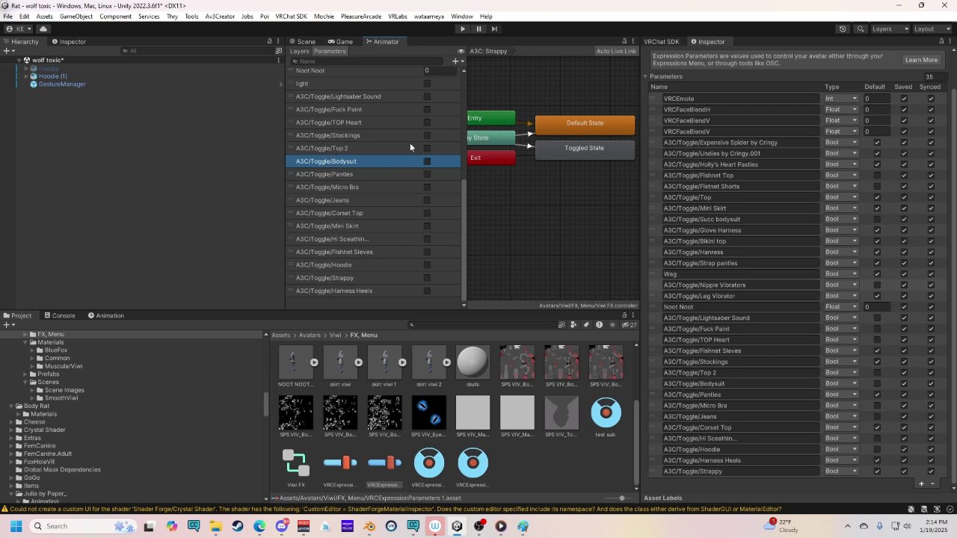
# In the FX layer list, select the A3C: Corset Top and then A3C: Mini Skirt layers.
pyautogui.click(305, 51)
pyautogui.scroll(-10, 344, 197)
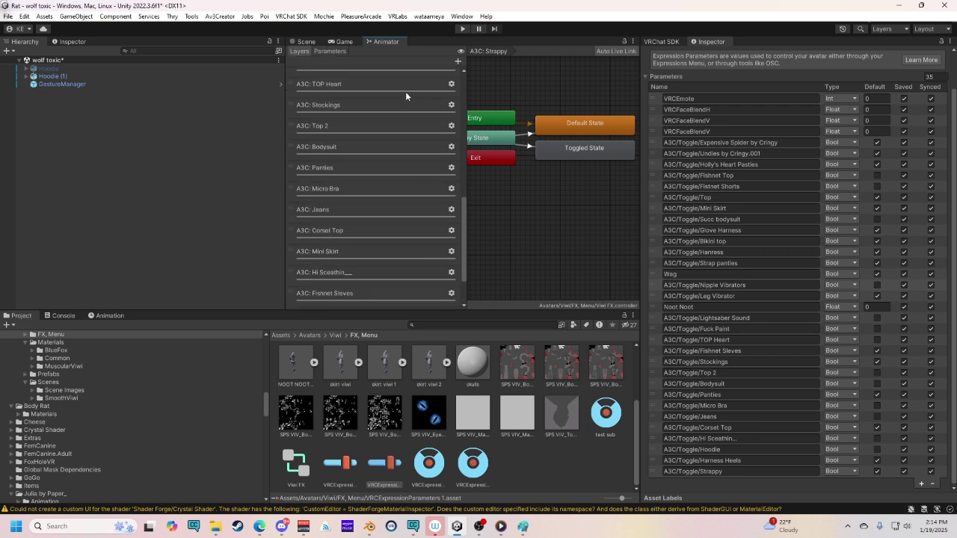
pyautogui.scroll(3, 362, 233)
pyautogui.scroll(-6, 342, 223)
pyautogui.click(343, 169)
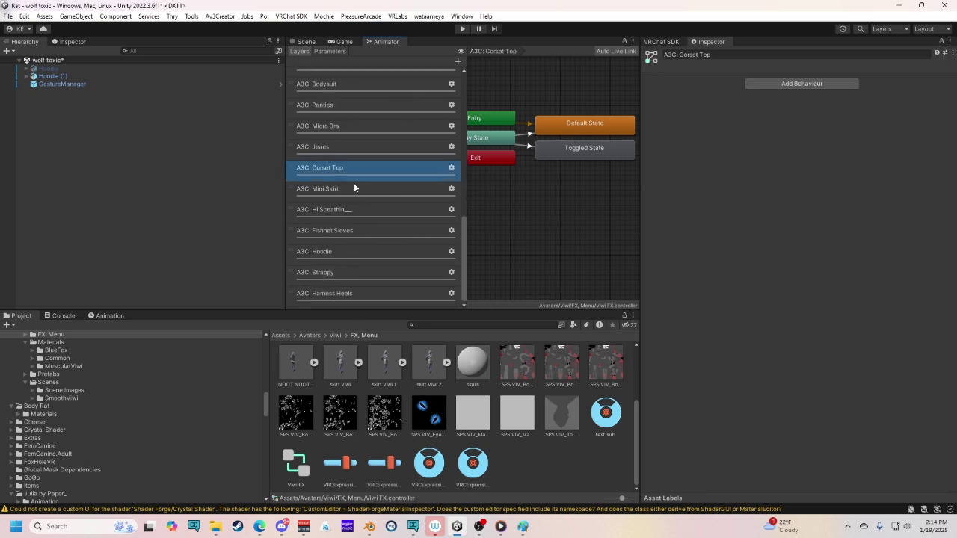
pyautogui.press('Down')
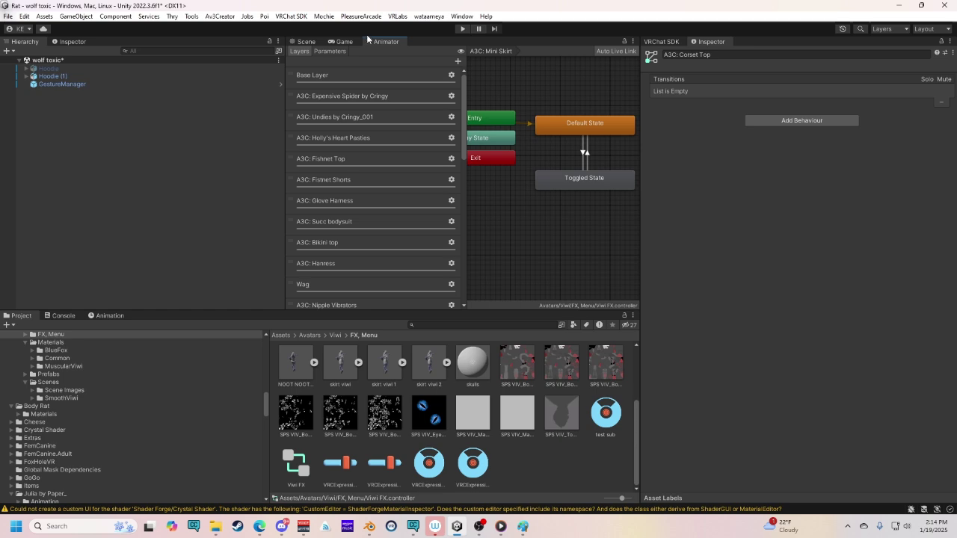
# Open Hoodie (1)'s expressions menu with Clothes, Dance and Lewd Things, then switch to Paint.
pyautogui.click(86, 76)
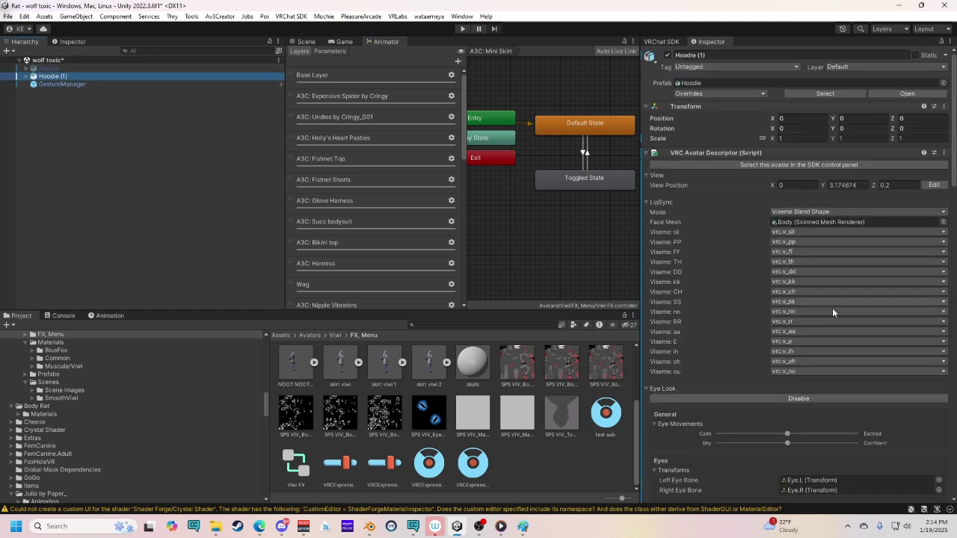
pyautogui.scroll(-5, 815, 321)
pyautogui.scroll(-5, 815, 366)
pyautogui.doubleClick(824, 385)
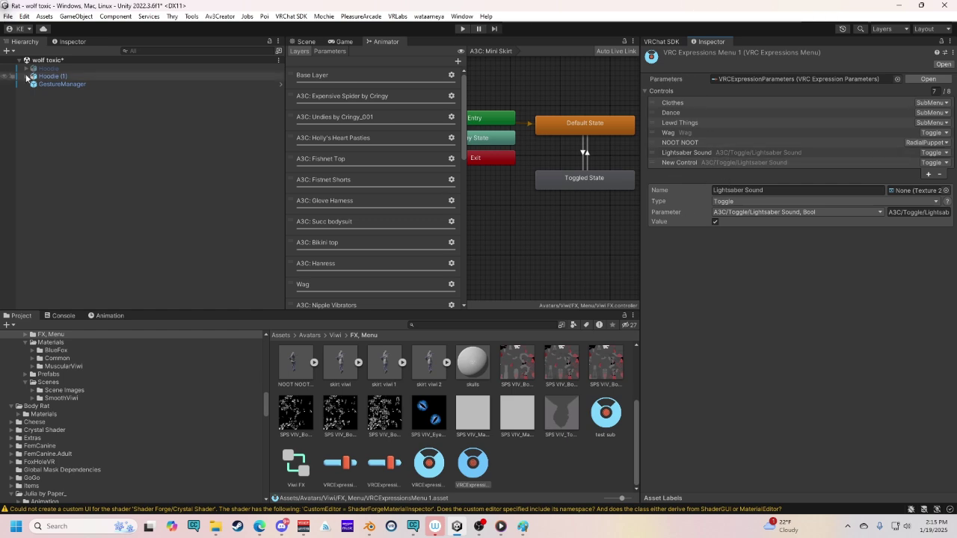
pyautogui.hotkey('alt', 'Tab')
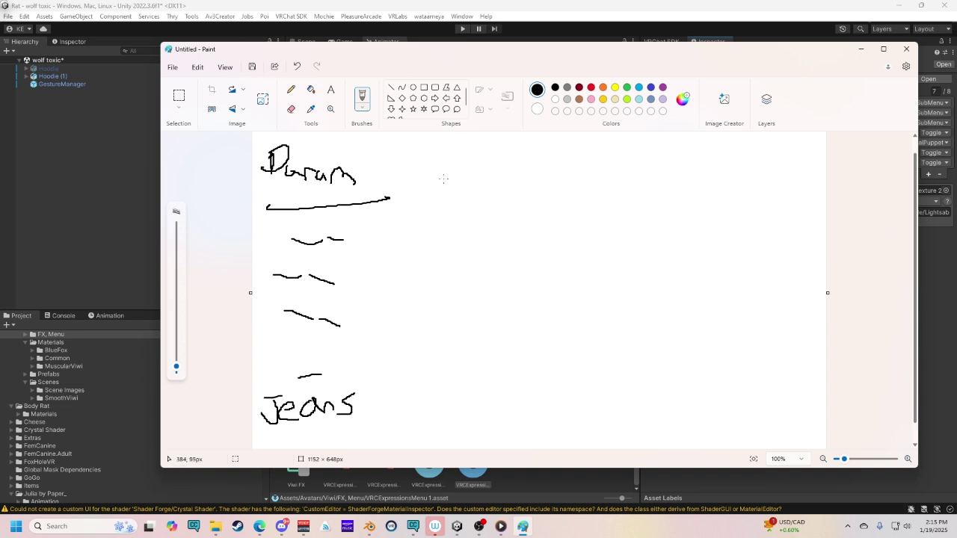
# Write the category labels Top, Bot, Acc and Lewd down the right side.
pyautogui.moveTo(444, 178)
pyautogui.mouseDown()
pyautogui.moveTo(451, 206)
pyautogui.moveTo(454, 176)
pyautogui.moveTo(482, 202)
pyautogui.moveTo(486, 193)
pyautogui.moveTo(491, 224)
pyautogui.mouseUp()
pyautogui.moveTo(489, 186); pyautogui.dragTo(500, 202)
pyautogui.moveTo(506, 187); pyautogui.dragTo(508, 205)
pyautogui.moveTo(447, 241)
pyautogui.mouseDown()
pyautogui.moveTo(457, 236)
pyautogui.moveTo(450, 272)
pyautogui.moveTo(470, 254)
pyautogui.moveTo(481, 268)
pyautogui.mouseUp()
pyautogui.moveTo(470, 254); pyautogui.dragTo(498, 254)
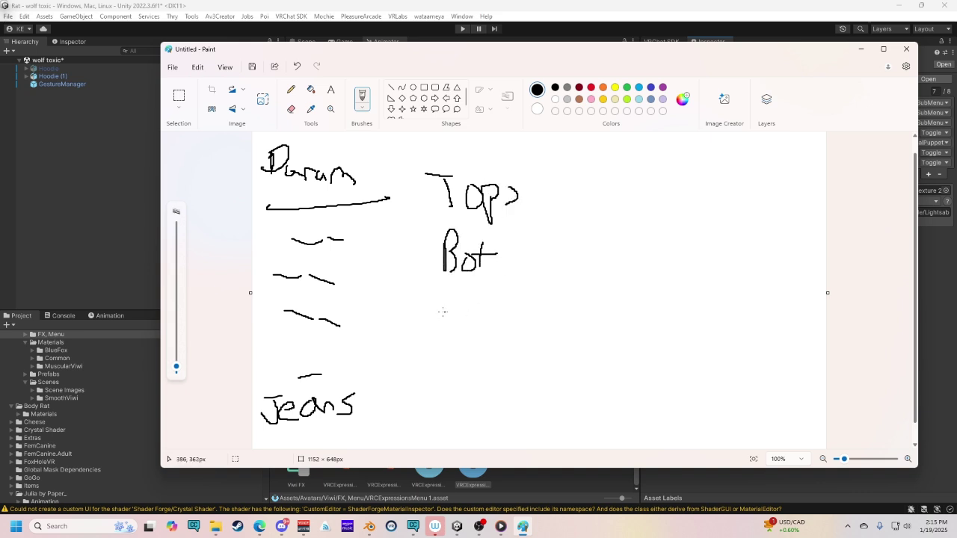
pyautogui.moveTo(439, 295)
pyautogui.mouseDown()
pyautogui.moveTo(434, 319)
pyautogui.moveTo(452, 314)
pyautogui.mouseUp()
pyautogui.moveTo(437, 302); pyautogui.dragTo(492, 306)
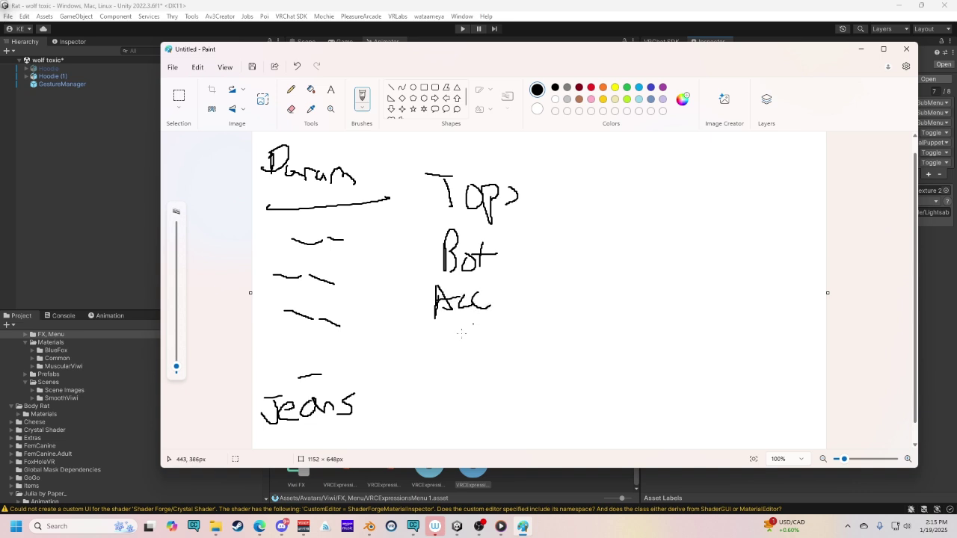
pyautogui.moveTo(430, 337)
pyautogui.mouseDown()
pyautogui.moveTo(446, 358)
pyautogui.moveTo(506, 341)
pyautogui.mouseUp()
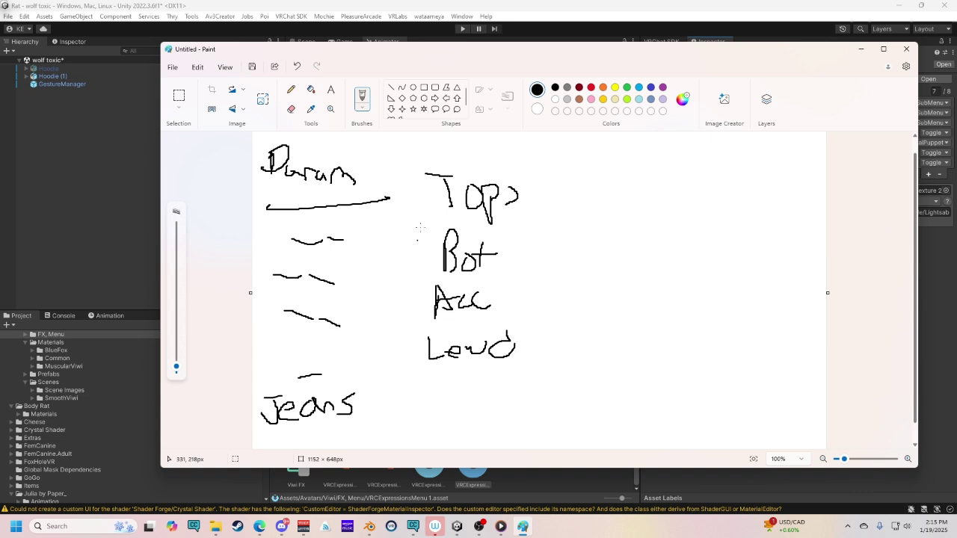
# Draw lines linking Jeans to Bot and other listed entries to Top.
pyautogui.moveTo(340, 397)
pyautogui.mouseDown()
pyautogui.moveTo(364, 310)
pyautogui.moveTo(437, 254)
pyautogui.mouseUp()
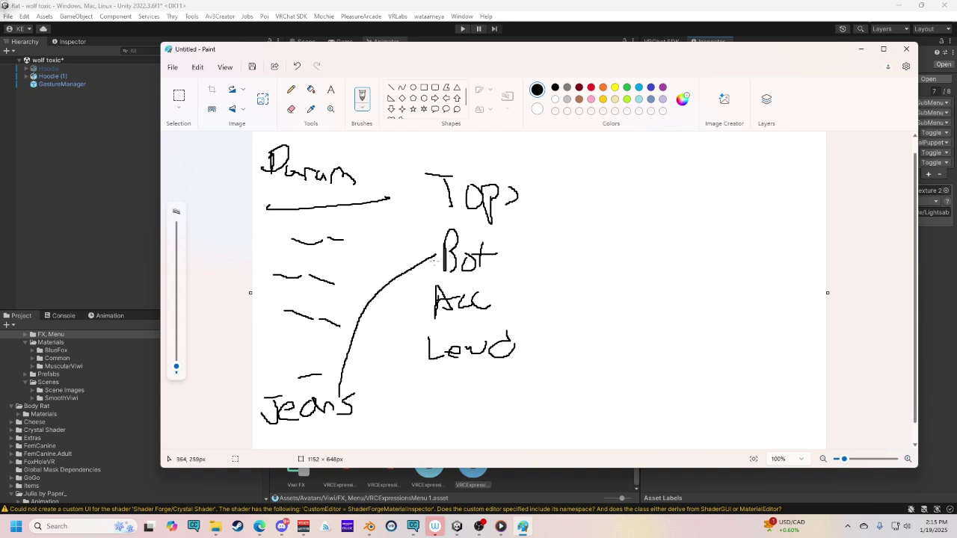
pyautogui.moveTo(315, 313)
pyautogui.mouseDown()
pyautogui.moveTo(423, 209)
pyautogui.moveTo(448, 196)
pyautogui.mouseUp()
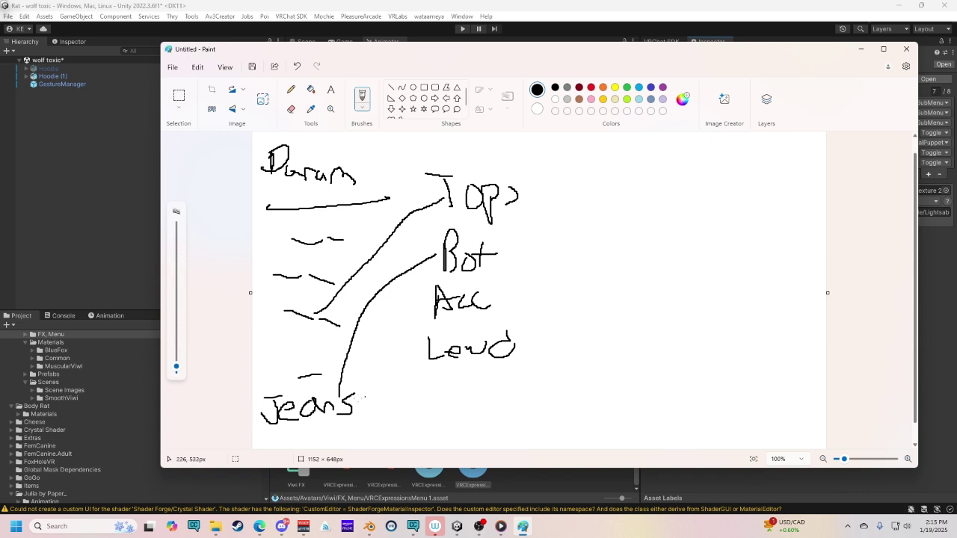
pyautogui.moveTo(305, 403); pyautogui.dragTo(354, 392)
pyautogui.moveTo(280, 235); pyautogui.dragTo(420, 214)
pyautogui.moveTo(272, 306); pyautogui.dragTo(355, 297)
pyautogui.moveTo(262, 400); pyautogui.dragTo(453, 390)
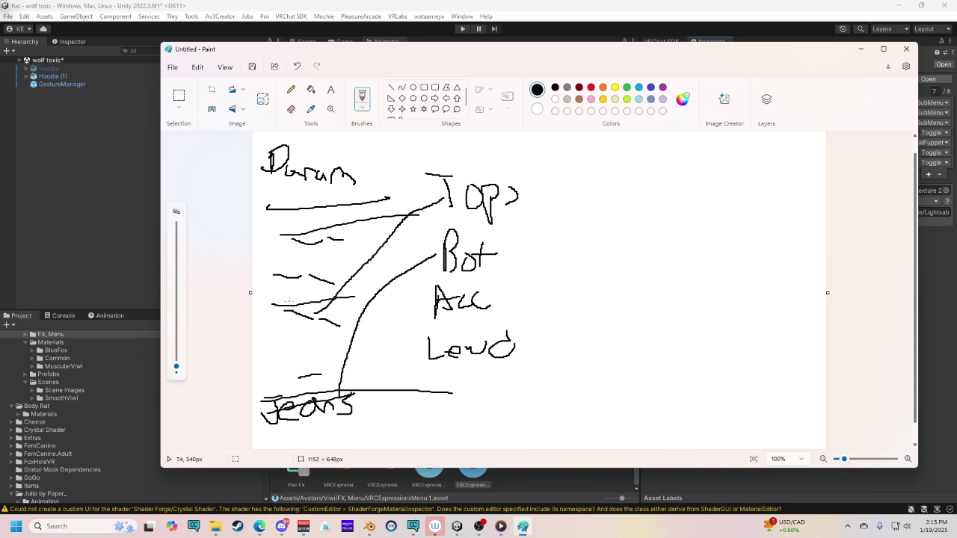
pyautogui.moveTo(269, 338); pyautogui.dragTo(340, 327)
# Back in Unity, open Hoodie (1)'s expressions menu asset.
pyautogui.click(861, 49)
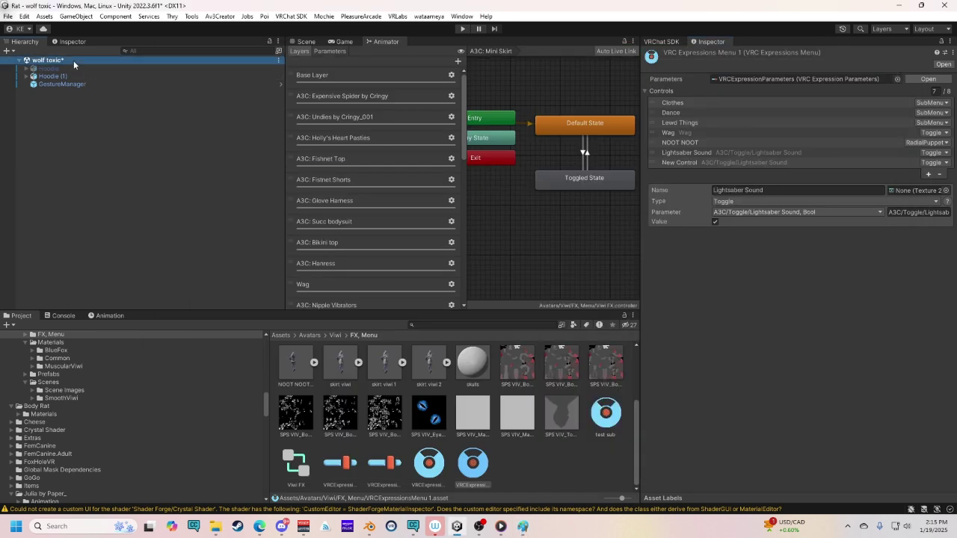
pyautogui.click(68, 76)
pyautogui.scroll(-5, 893, 373)
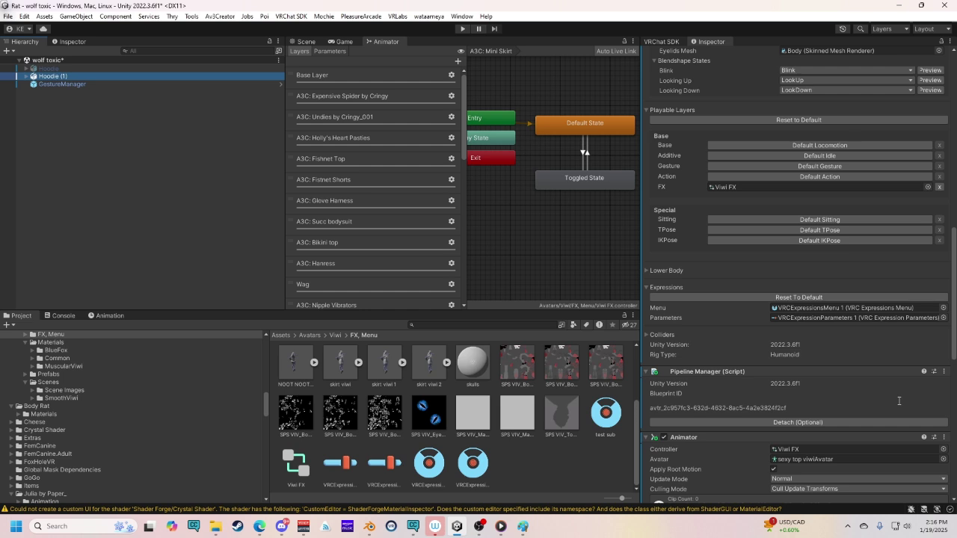
pyautogui.doubleClick(824, 308)
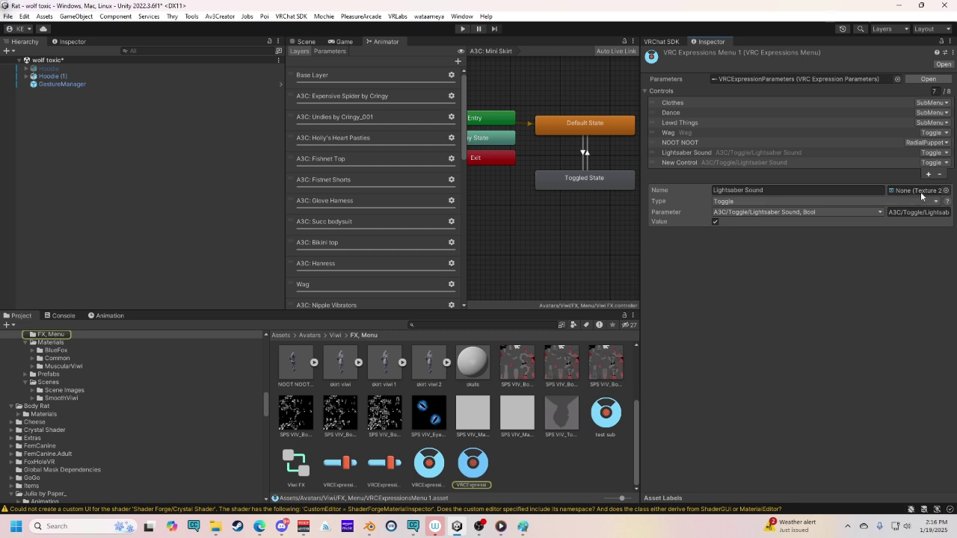
# Add one new control to the menu and name it test.
pyautogui.click(927, 174)
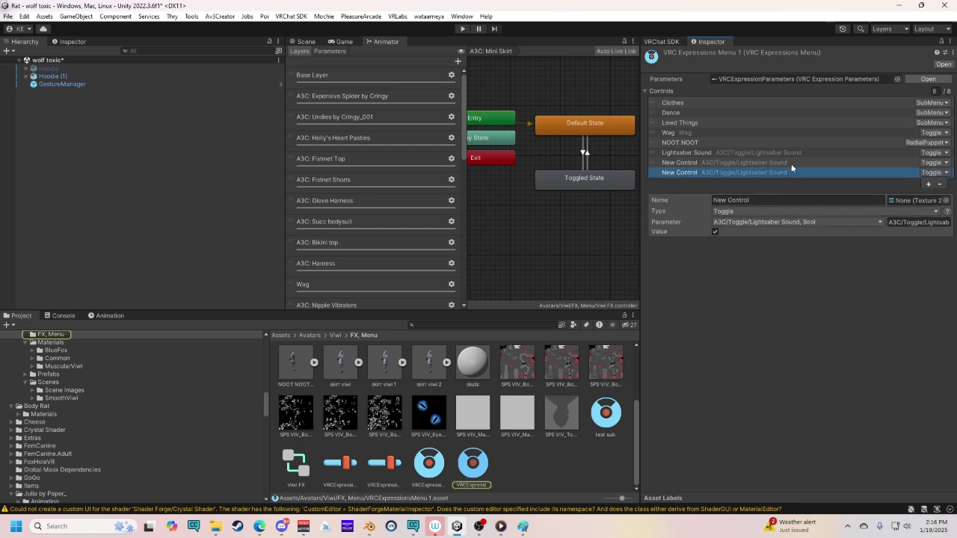
pyautogui.click(940, 184)
pyautogui.click(751, 189)
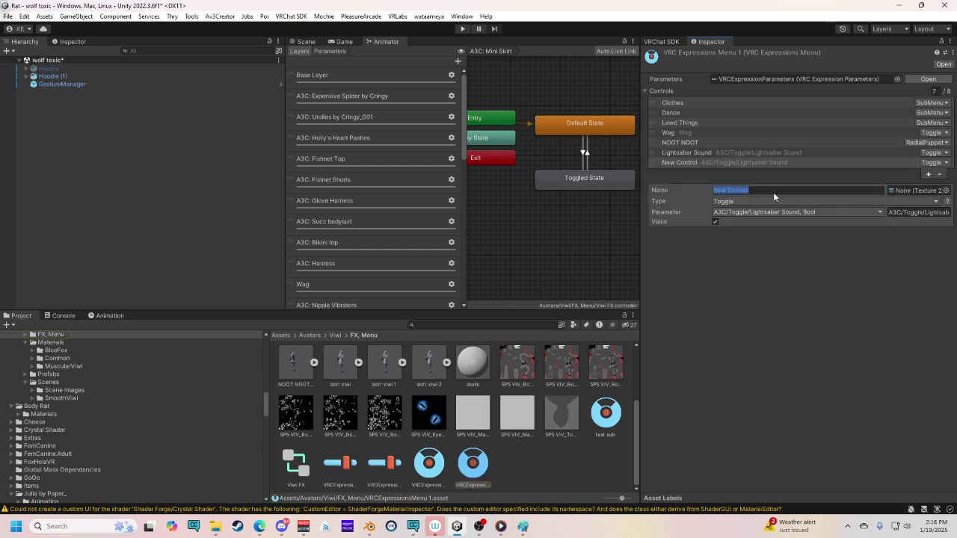
pyautogui.write('test')
pyautogui.press('Return')
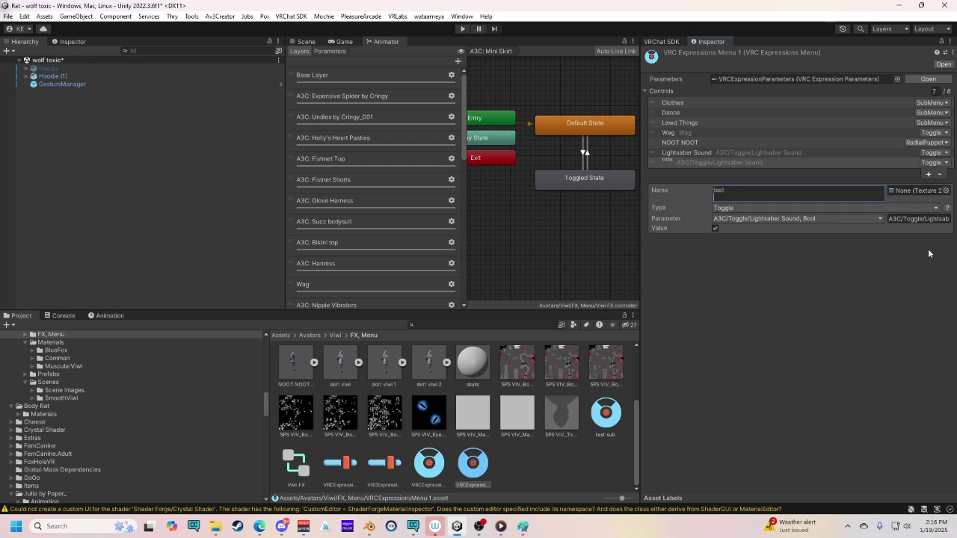
pyautogui.press('BackSpace')
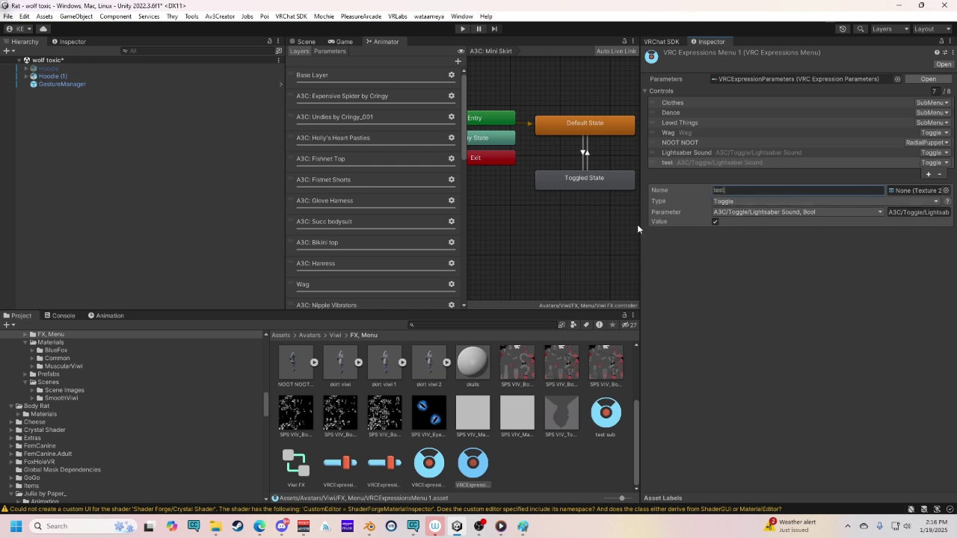
# Set the test control's parameter to [None] and its type to SubMenu.
pyautogui.click(765, 212)
pyautogui.click(748, 218)
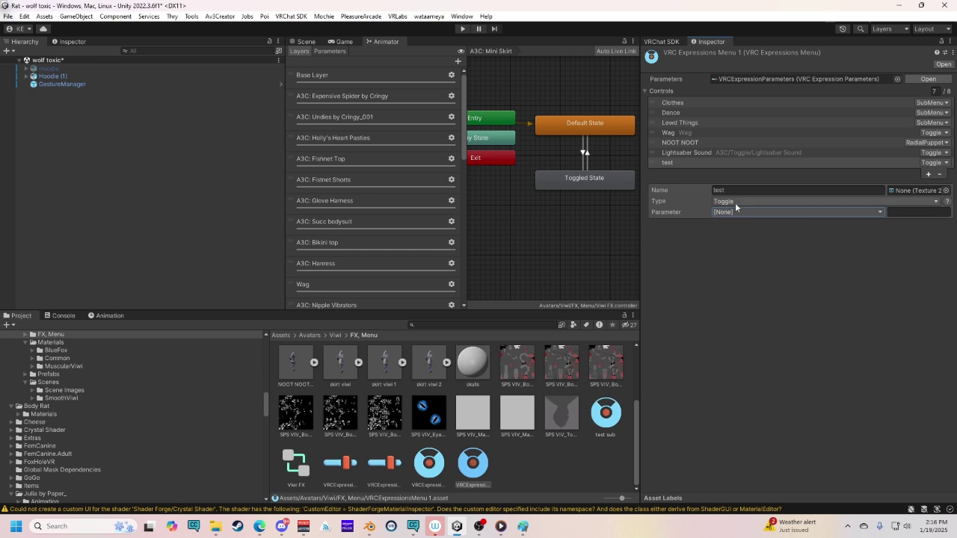
pyautogui.click(732, 201)
pyautogui.click(743, 234)
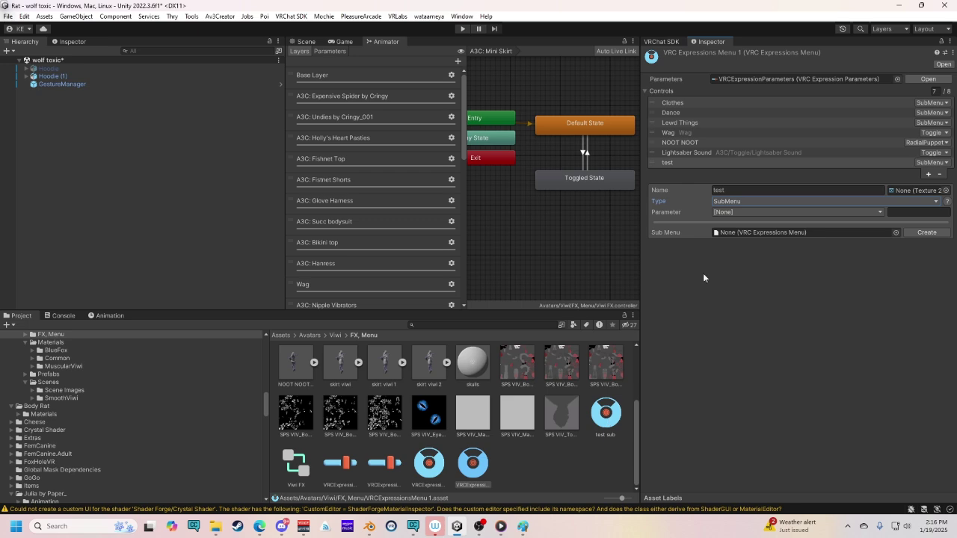
# Look through the Sub Menu picker and the Menu folder's Create options without adding anything.
pyautogui.click(895, 233)
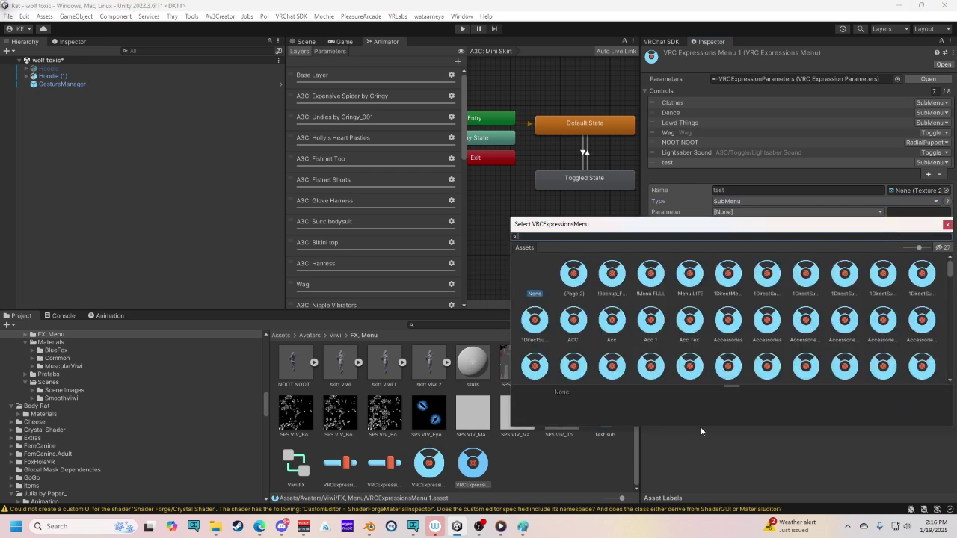
pyautogui.click(542, 455)
pyautogui.rightClick(542, 454)
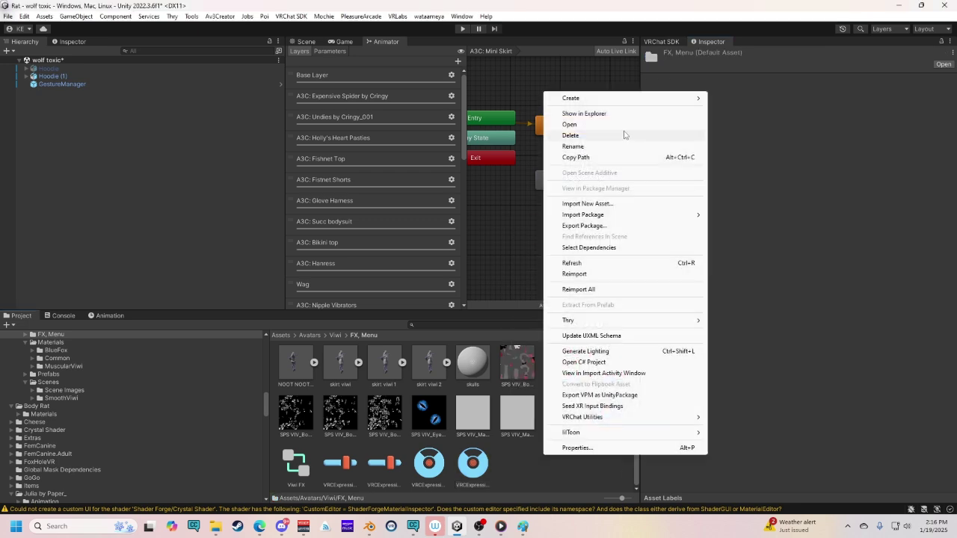
pyautogui.moveTo(600, 99)
pyautogui.moveTo(819, 23)
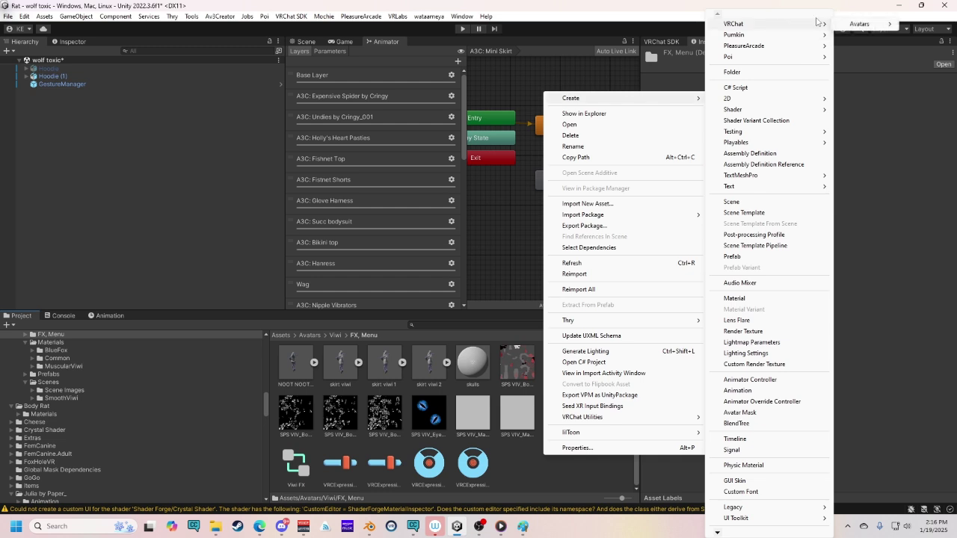
pyautogui.moveTo(863, 27)
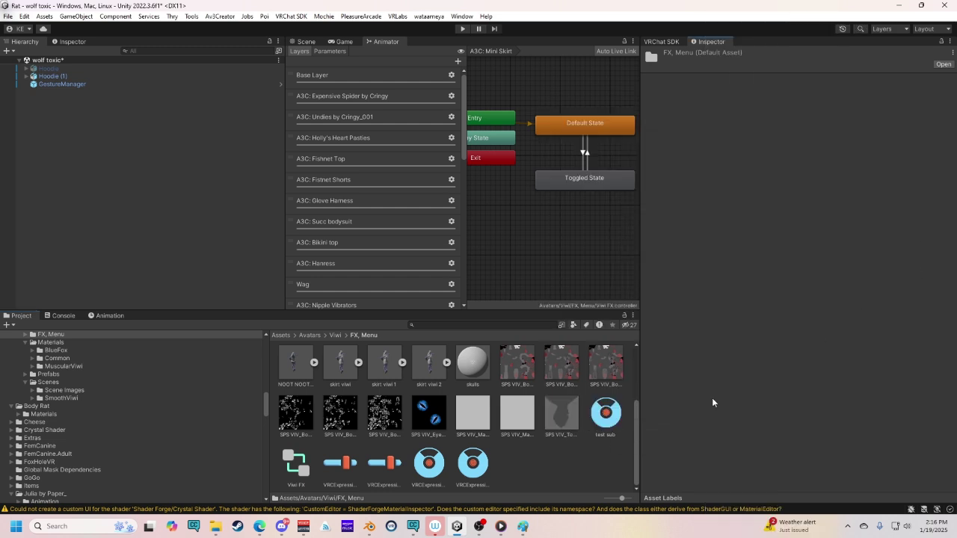
pyautogui.click(923, 267)
# Reopen the expressions menu, search 'test' in the Sub Menu picker and assign test sub.
pyautogui.click(52, 76)
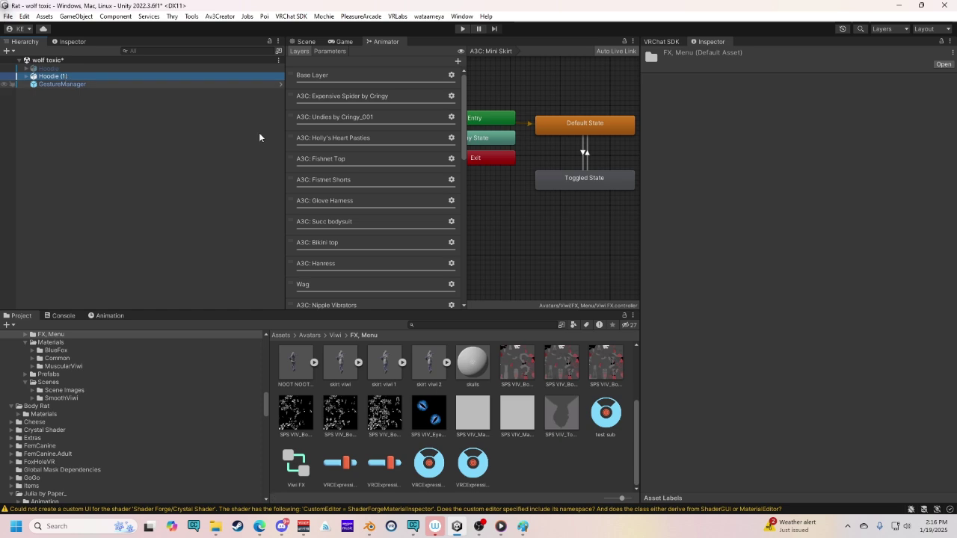
pyautogui.scroll(-10, 918, 328)
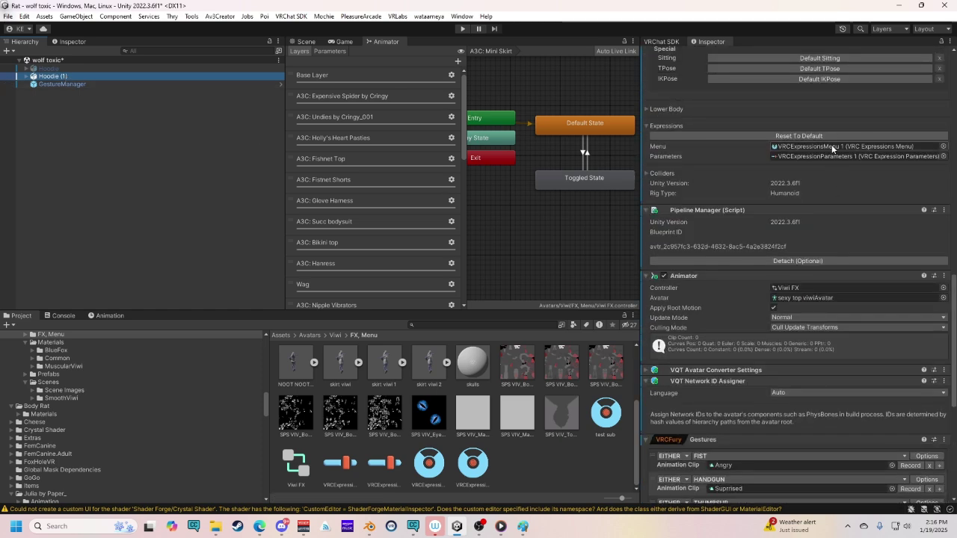
pyautogui.doubleClick(831, 144)
pyautogui.click(896, 232)
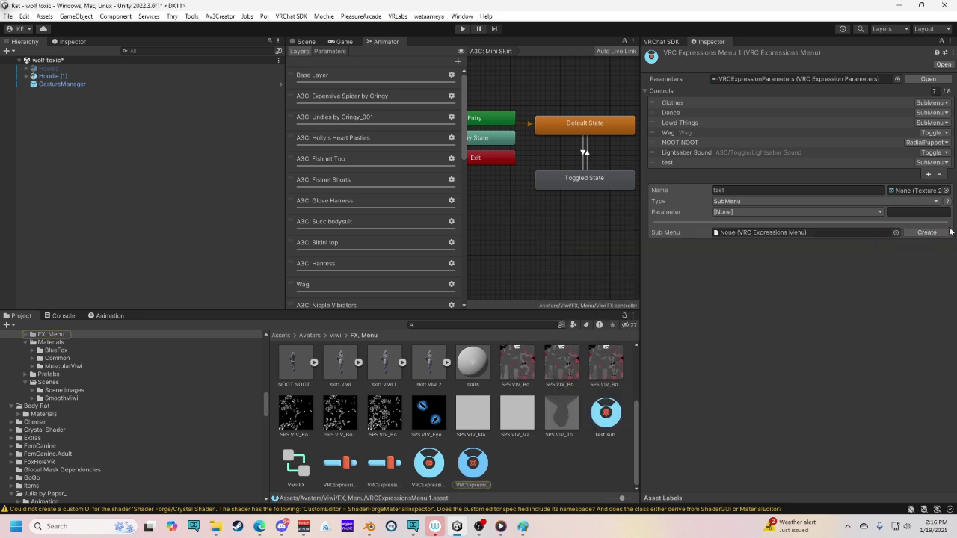
pyautogui.press('Escape')
pyautogui.click(895, 233)
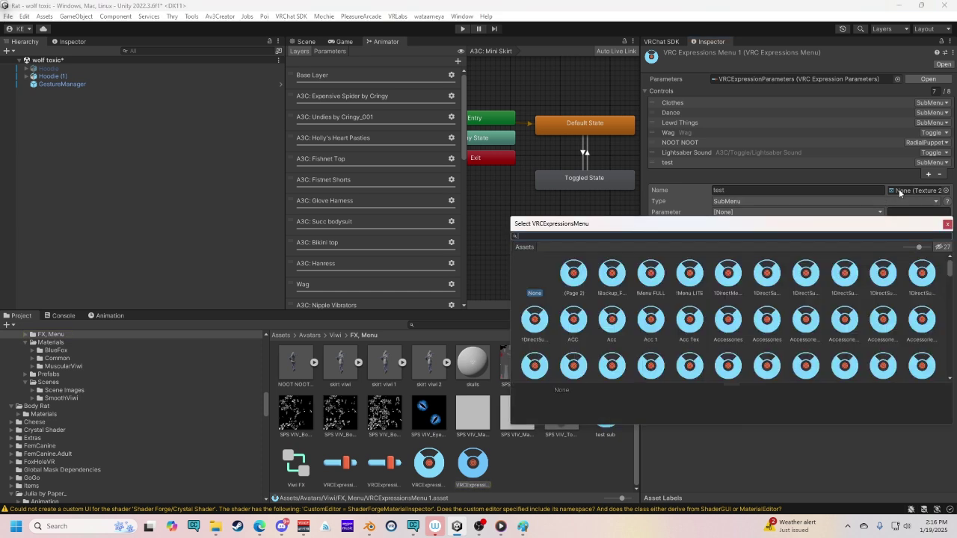
pyautogui.write('test')
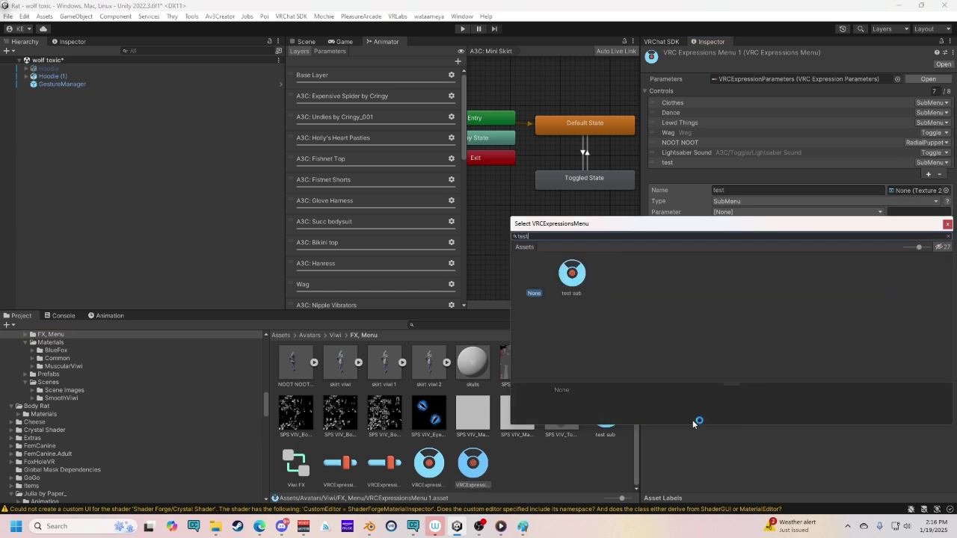
pyautogui.doubleClick(577, 265)
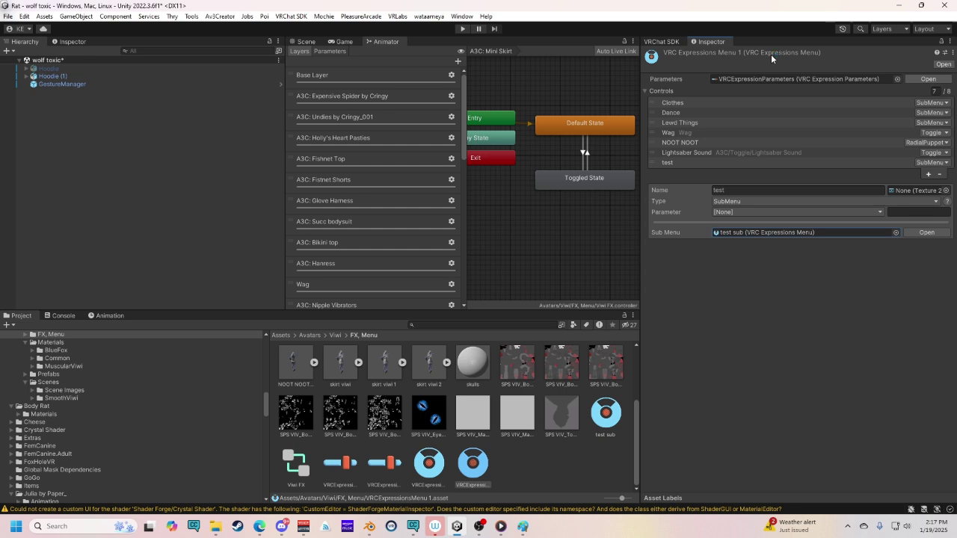
pyautogui.rightClick(142, 430)
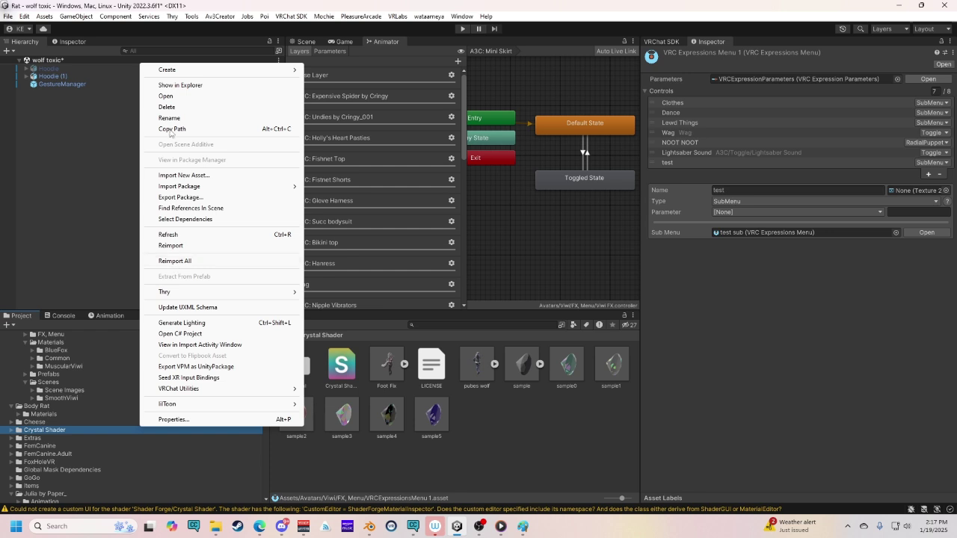
pyautogui.moveTo(204, 70)
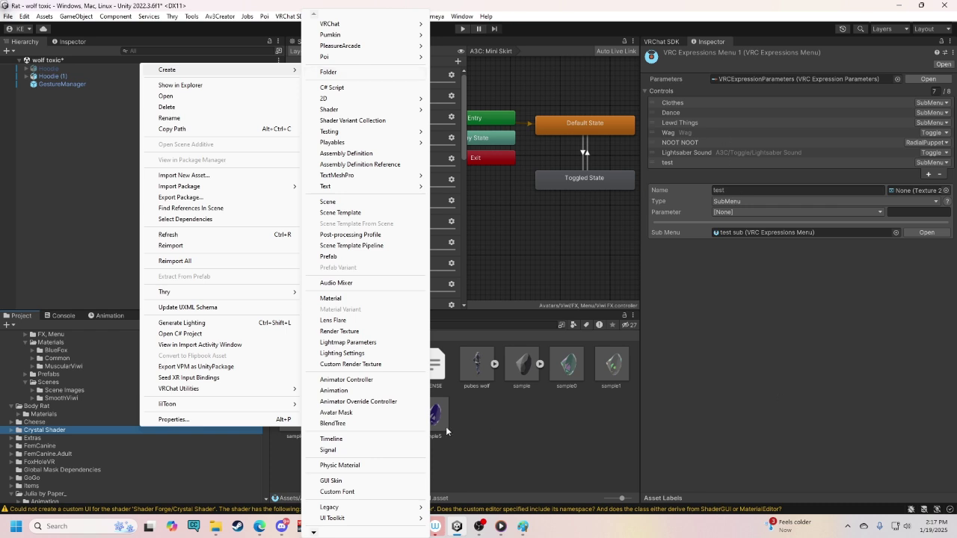
pyautogui.click(503, 454)
pyautogui.click(52, 77)
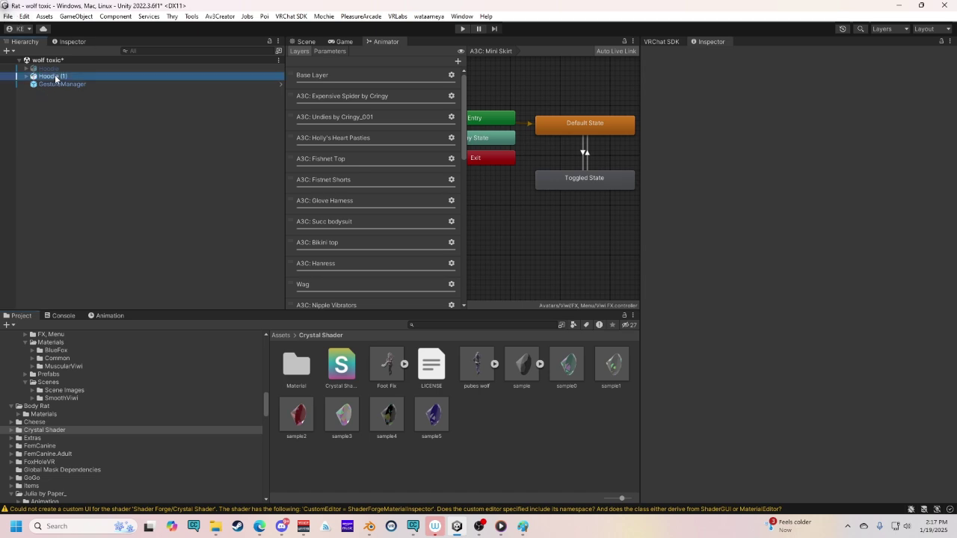
pyautogui.scroll(-10, 837, 211)
pyautogui.scroll(-10, 839, 211)
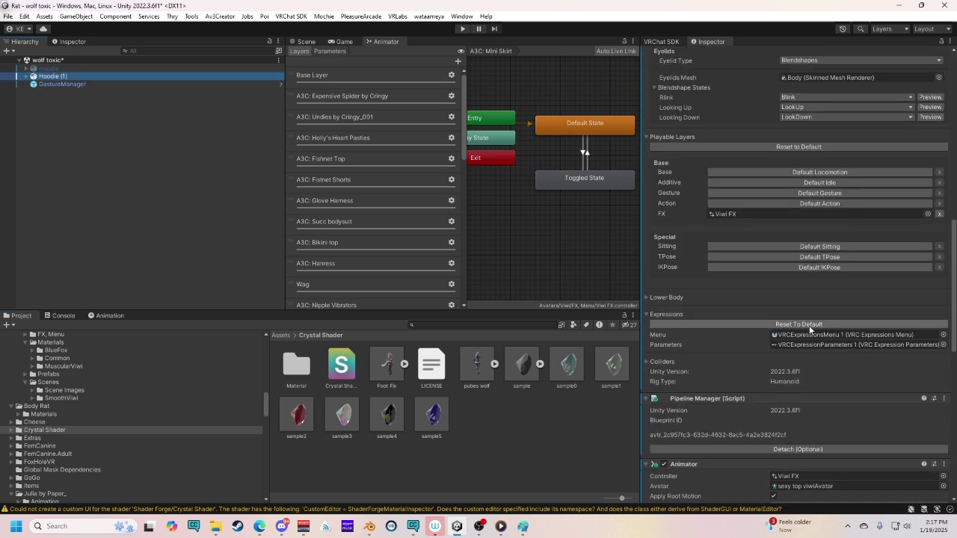
pyautogui.doubleClick(820, 335)
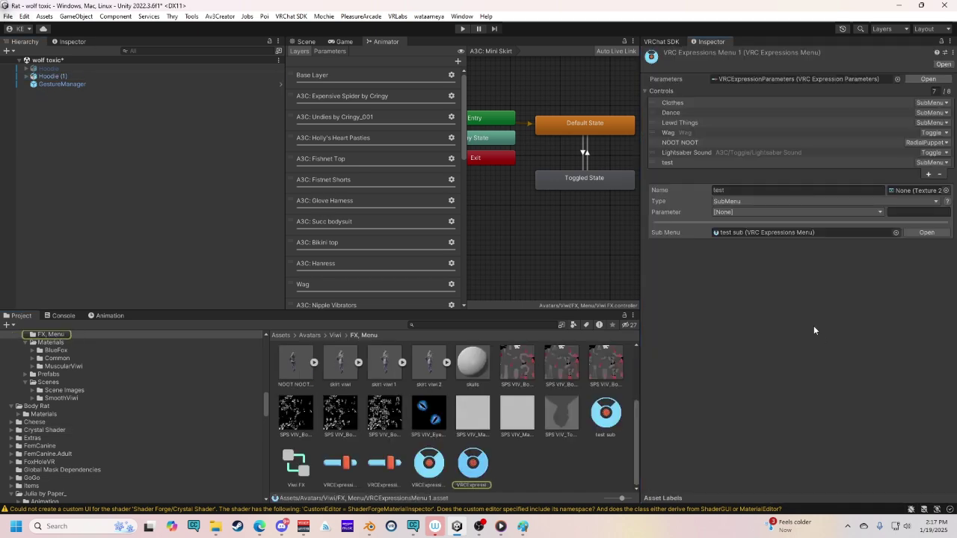
pyautogui.click(699, 152)
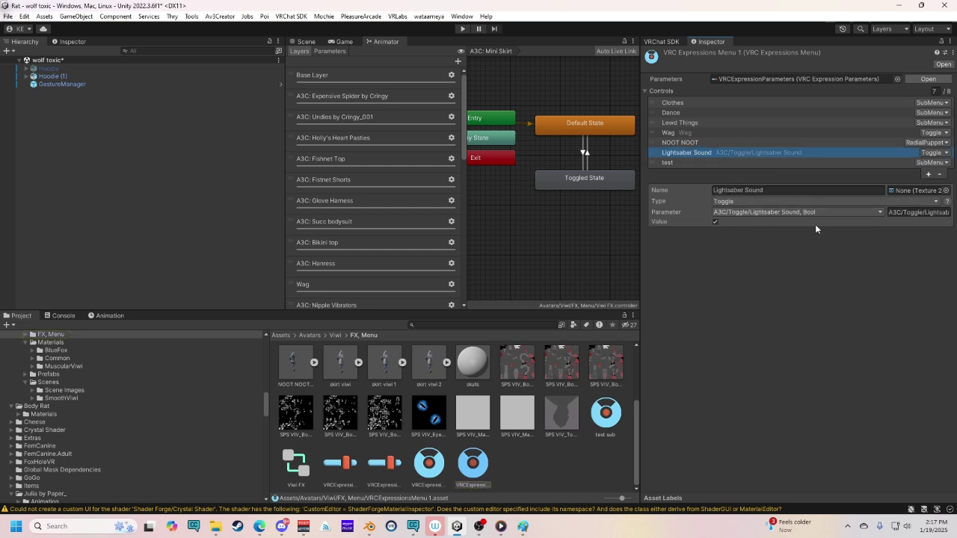
pyautogui.press('Up')
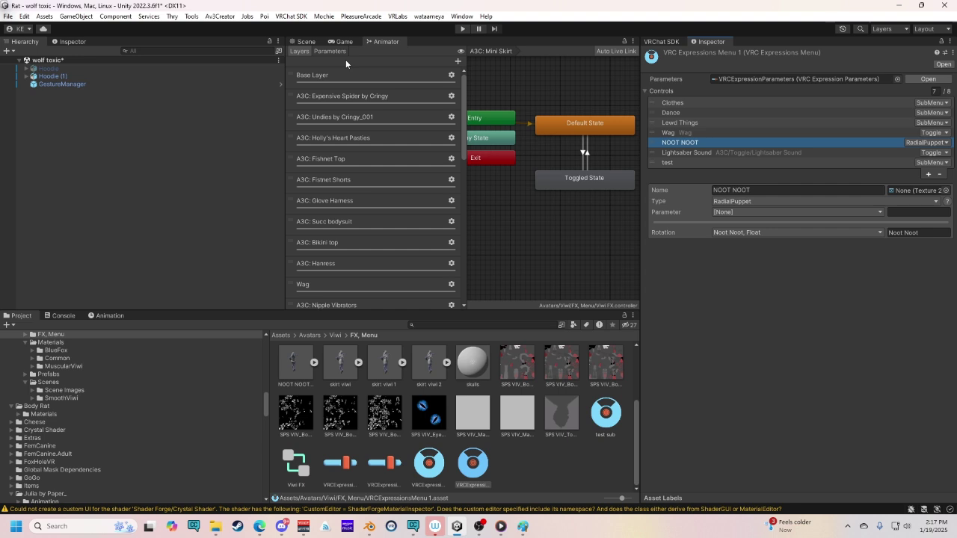
pyautogui.click(52, 76)
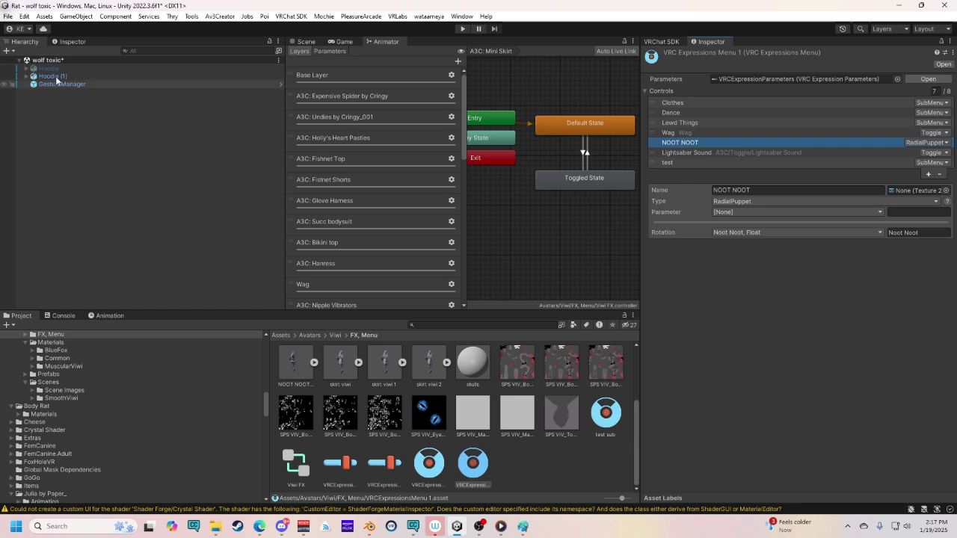
pyautogui.scroll(-5, 770, 246)
pyautogui.scroll(-5, 863, 366)
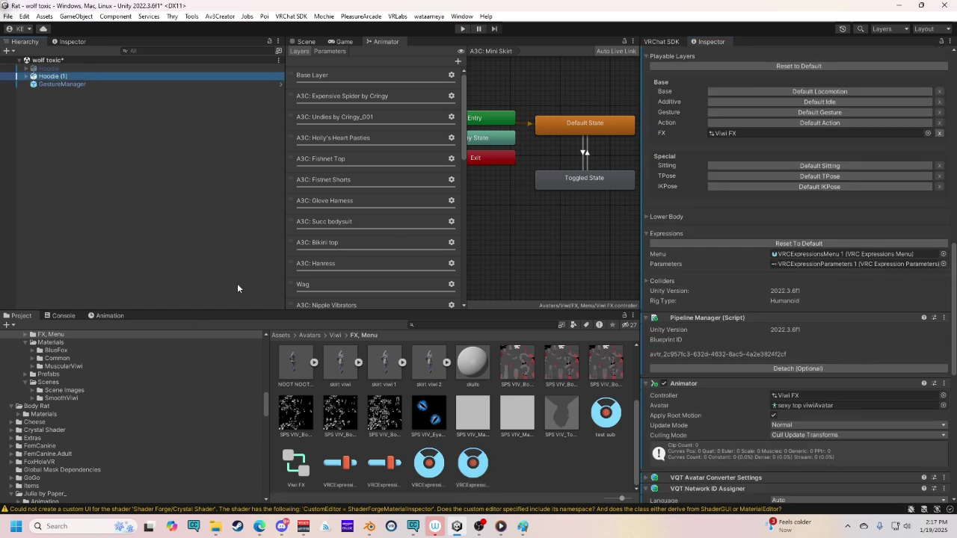
# Open the test sub menu through the test control and add a new control.
pyautogui.doubleClick(808, 253)
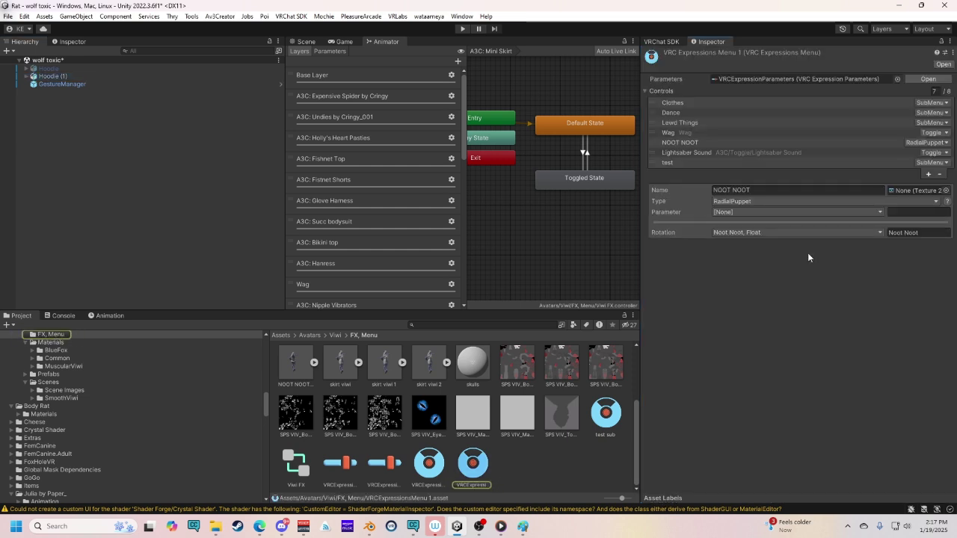
pyautogui.click(694, 161)
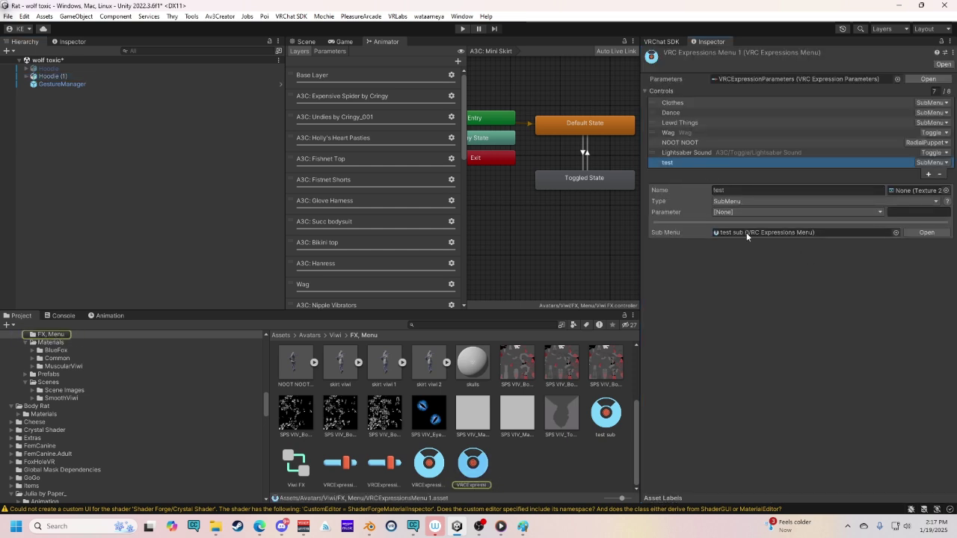
pyautogui.doubleClick(737, 231)
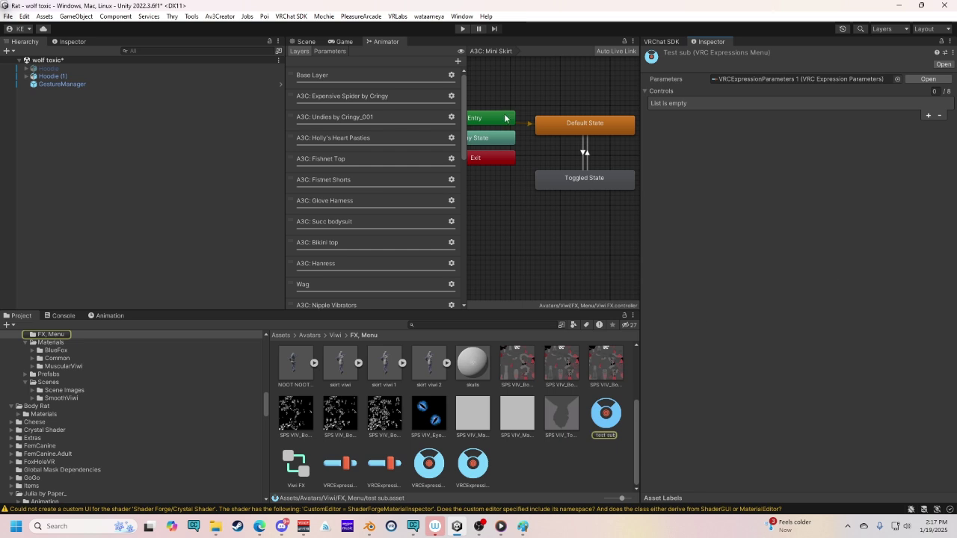
pyautogui.click(927, 115)
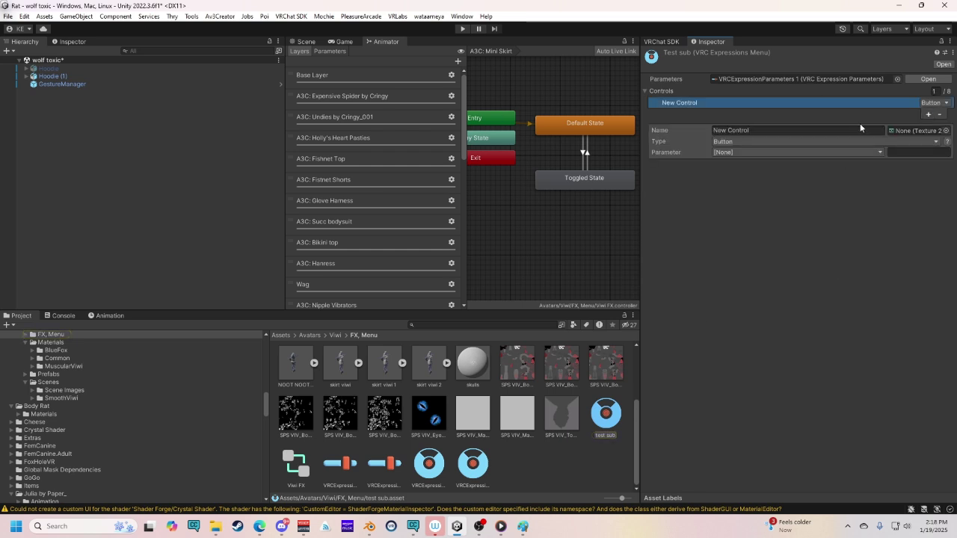
# Name the control Jeans and drive it with the A3C/Toggle/Jeans parameter.
pyautogui.click(764, 132)
pyautogui.write('JHE')
pyautogui.press('BackSpace')
pyautogui.press('BackSpace')
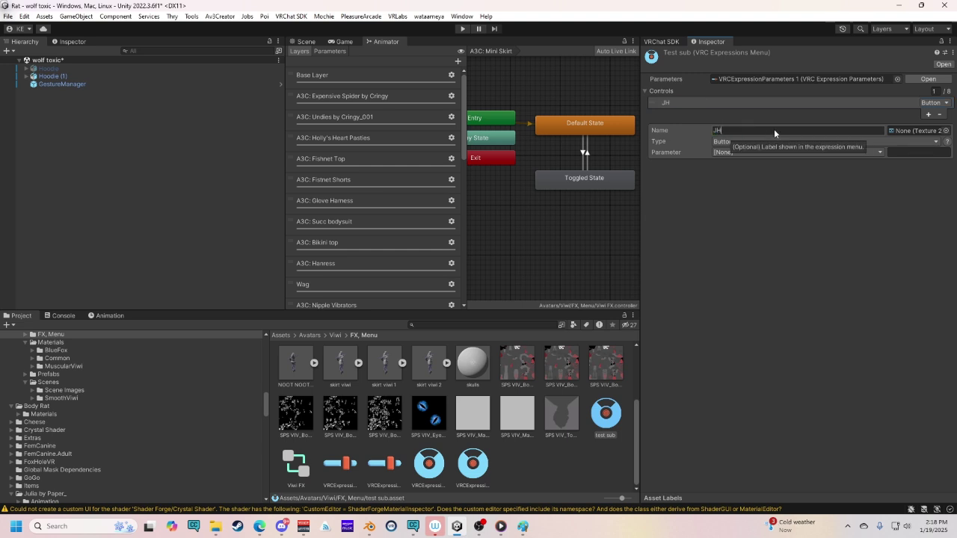
pyautogui.write('eans')
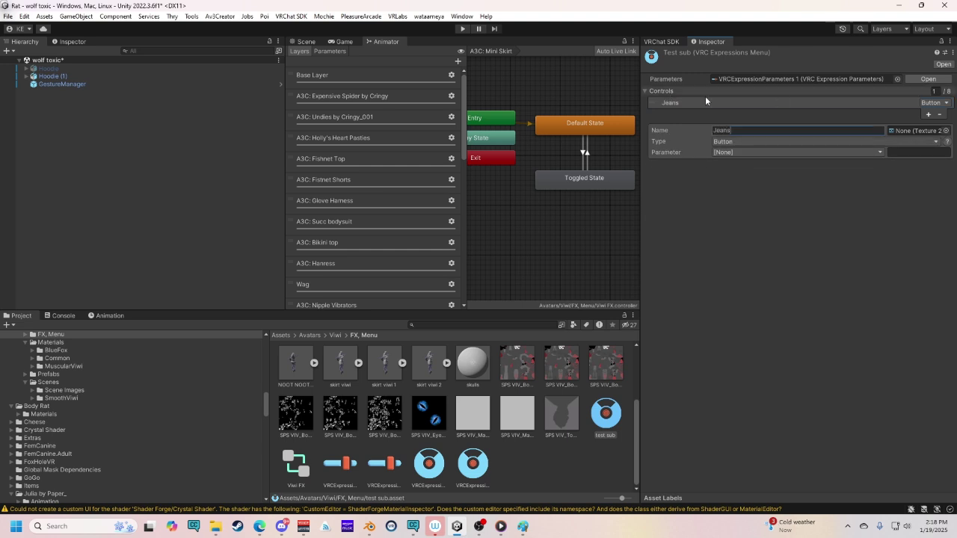
pyautogui.click(749, 152)
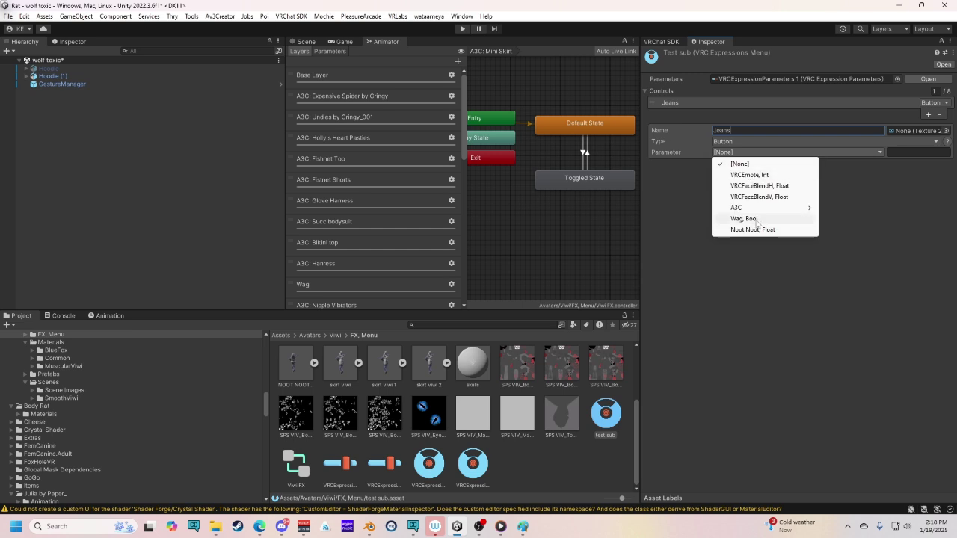
pyautogui.moveTo(781, 210)
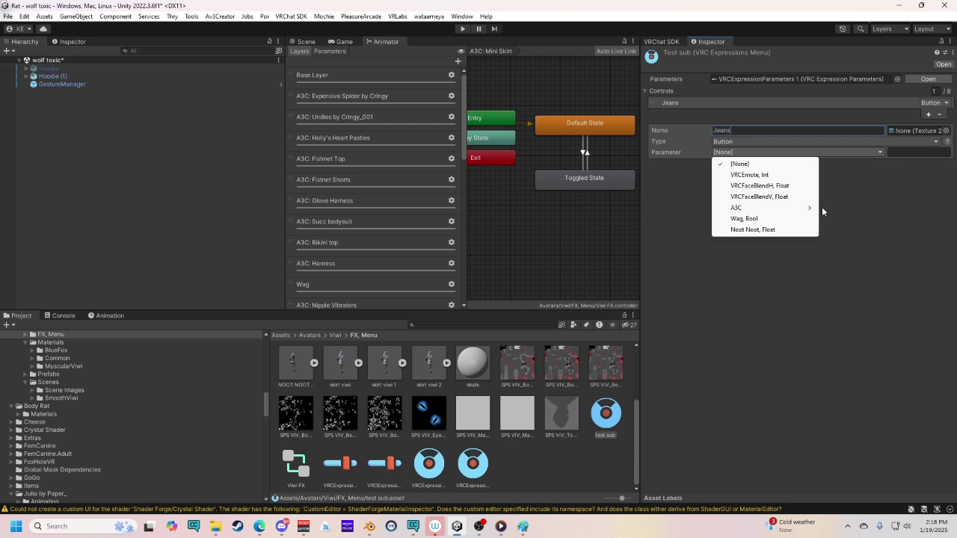
pyautogui.moveTo(856, 210)
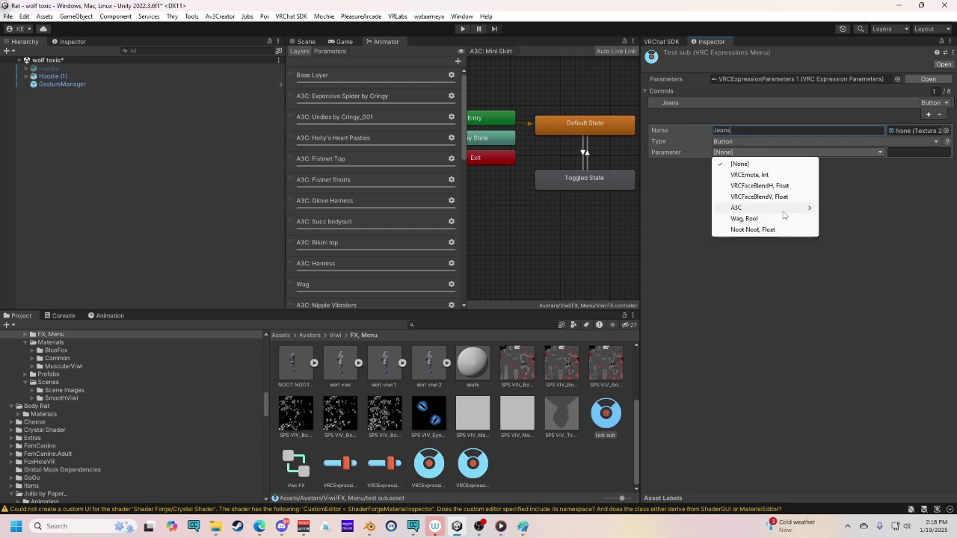
pyautogui.moveTo(737, 208)
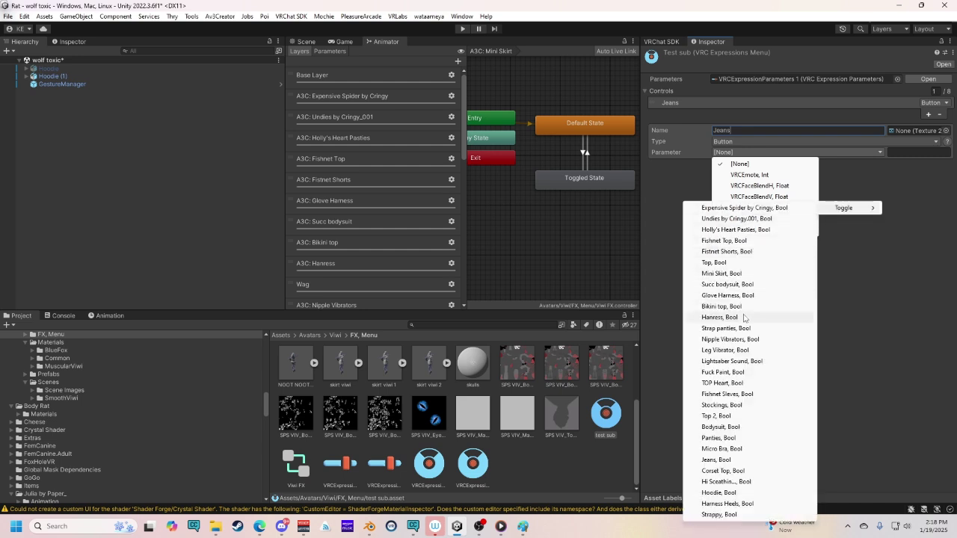
pyautogui.click(716, 460)
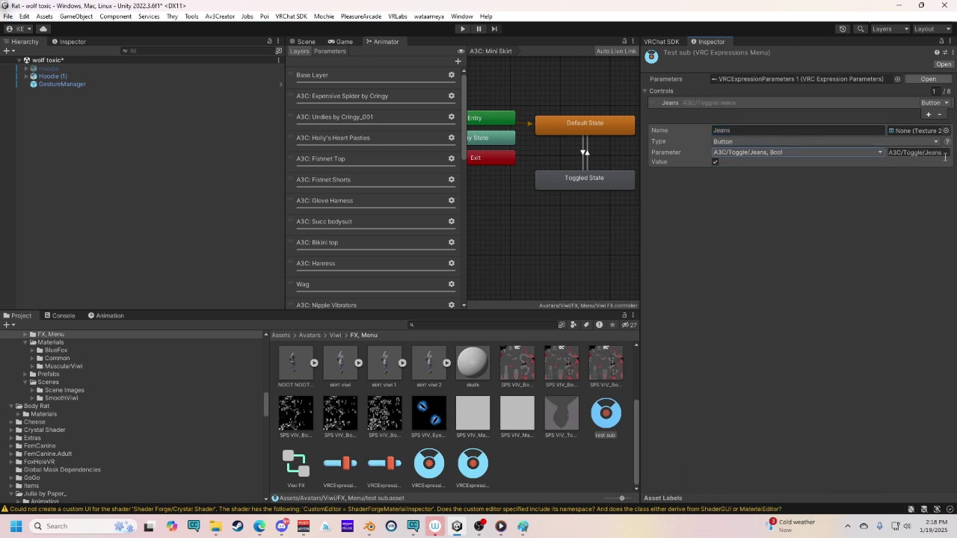
# Add another control to test sub and name it next.
pyautogui.click(928, 114)
pyautogui.click(931, 112)
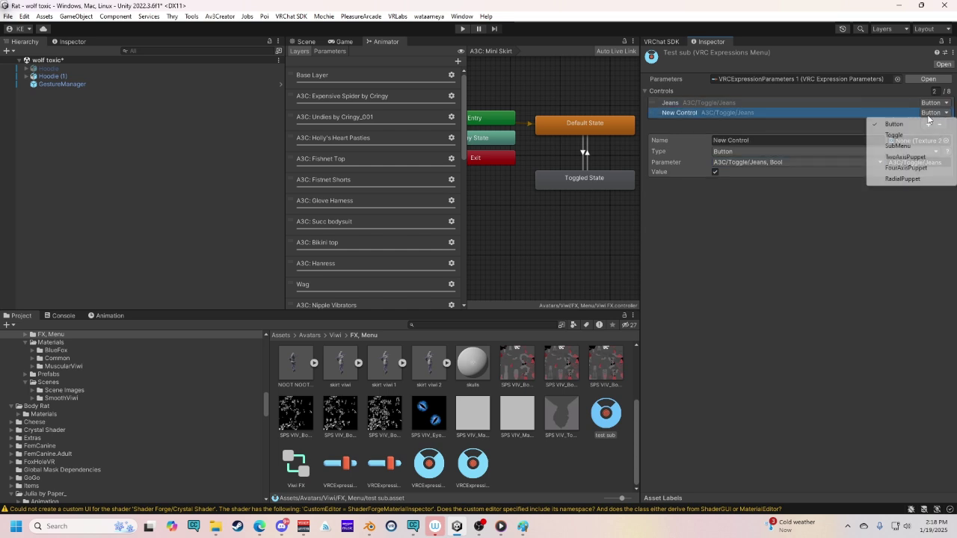
pyautogui.click(806, 226)
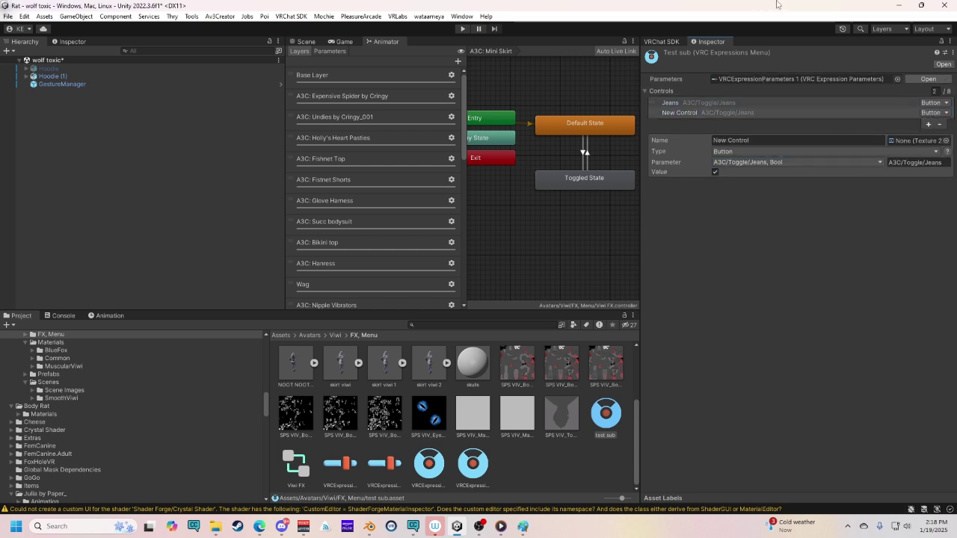
pyautogui.click(676, 113)
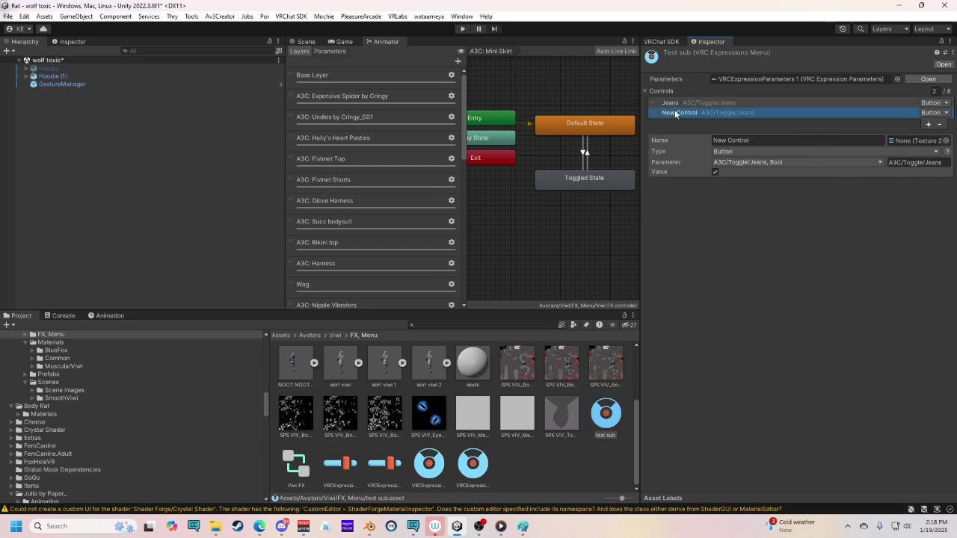
pyautogui.click(746, 140)
pyautogui.write('ne')
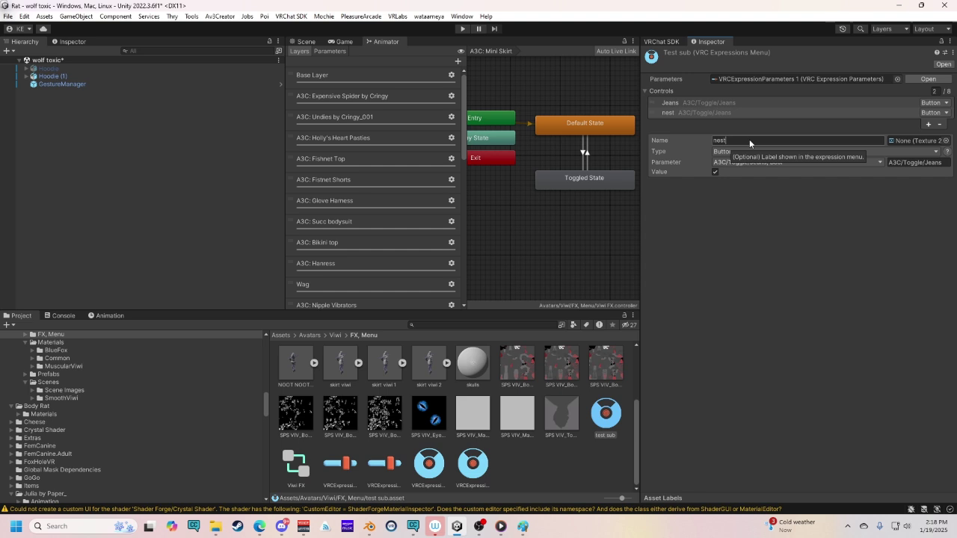
pyautogui.write('xt')
# Reselect the test sub asset and set the next control's type to SubMenu.
pyautogui.click(588, 469)
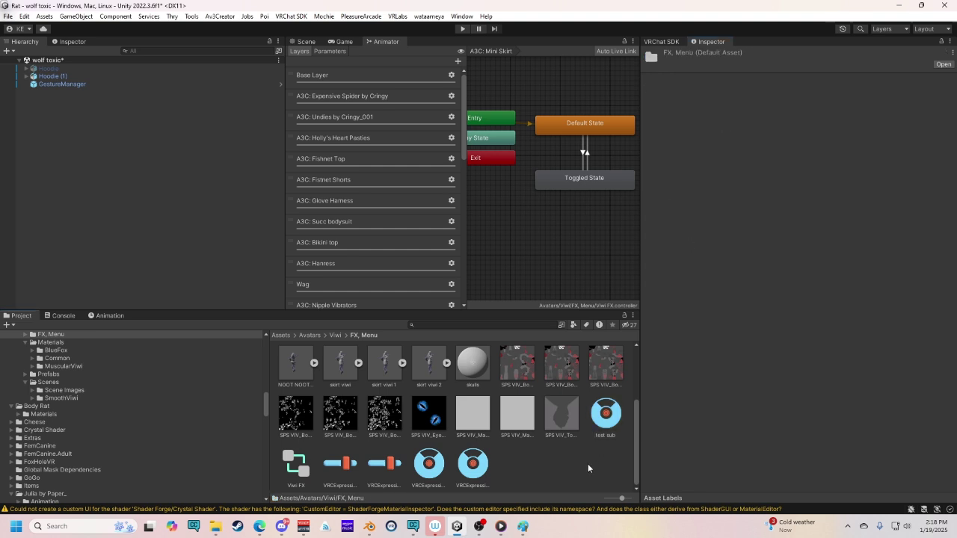
pyautogui.rightClick(588, 469)
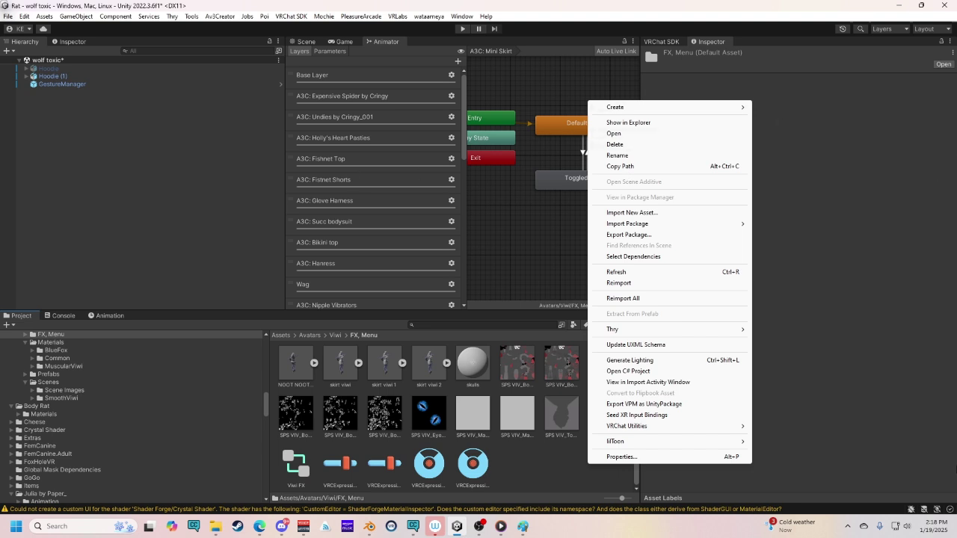
pyautogui.click(805, 343)
pyautogui.hotkey('ctrl', 'z')
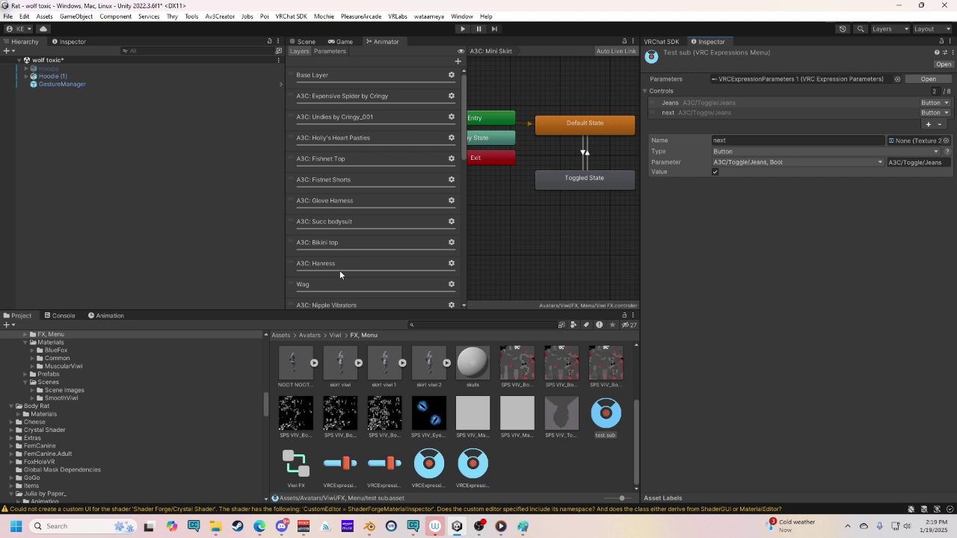
pyautogui.click(747, 151)
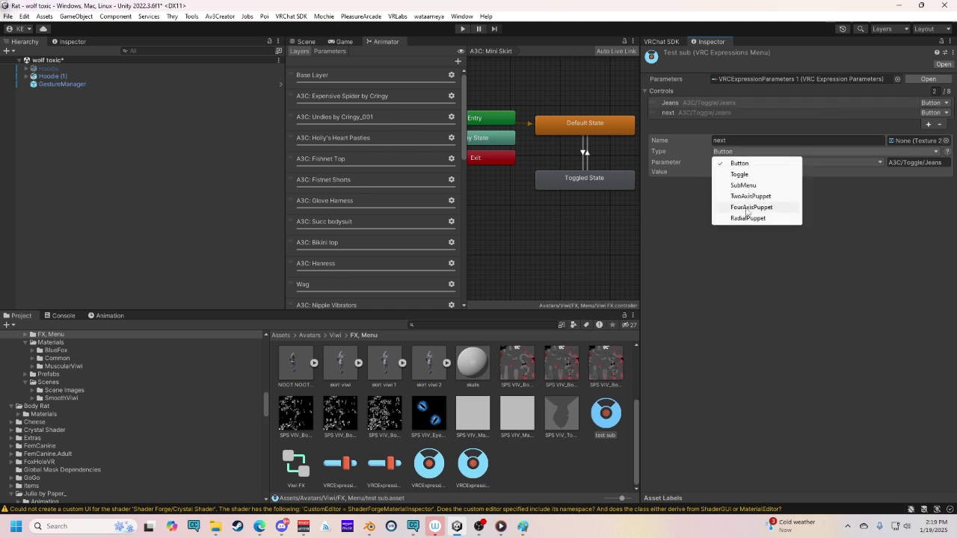
pyautogui.click(740, 187)
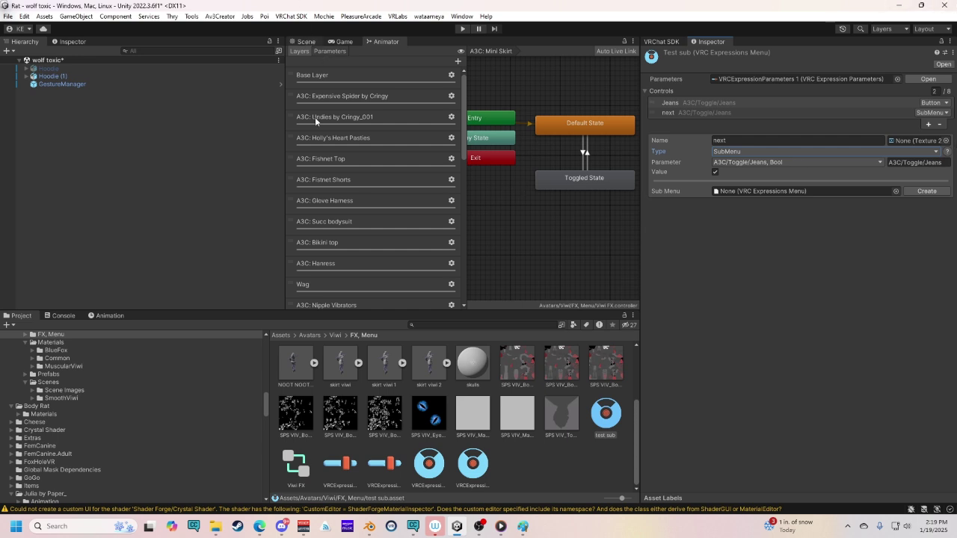
# Show the avatar in the Scene view and select Money Spread under Hoodie (1) > Armature.
pyautogui.hotkey('ctrl', '1')
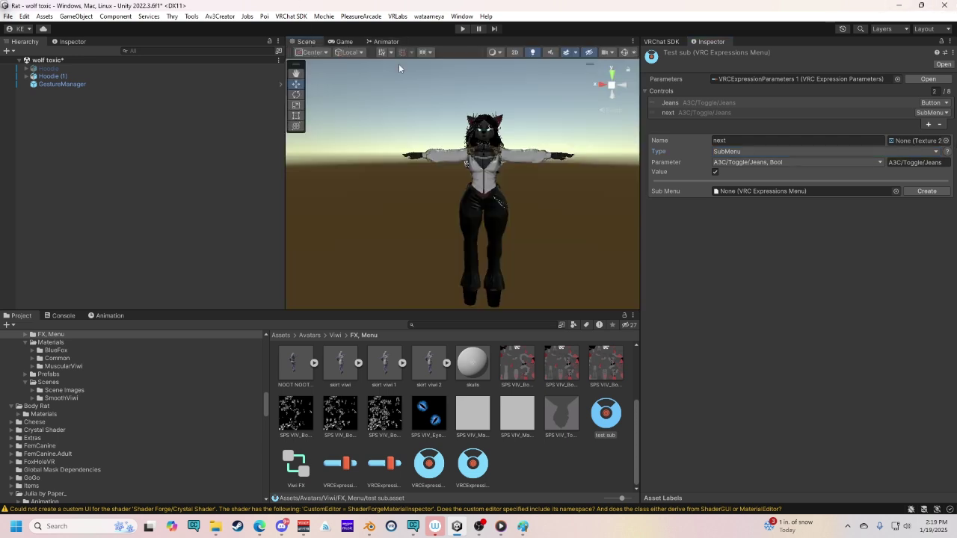
pyautogui.click(27, 77)
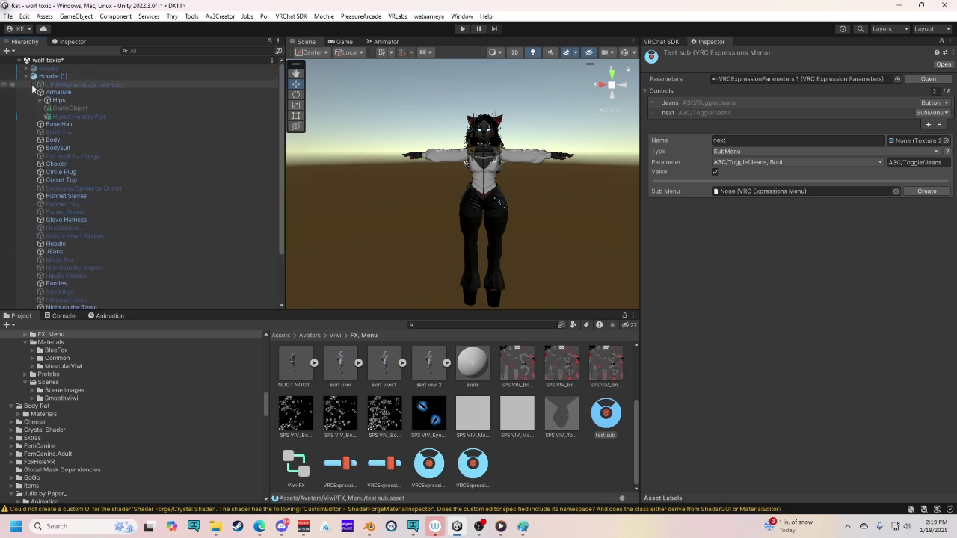
pyautogui.click(40, 99)
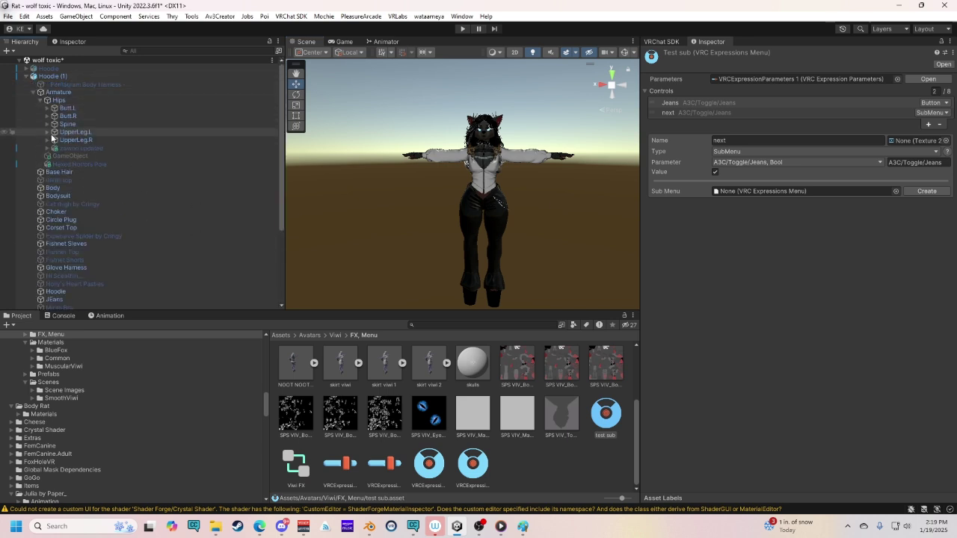
pyautogui.click(54, 123)
pyautogui.click(47, 124)
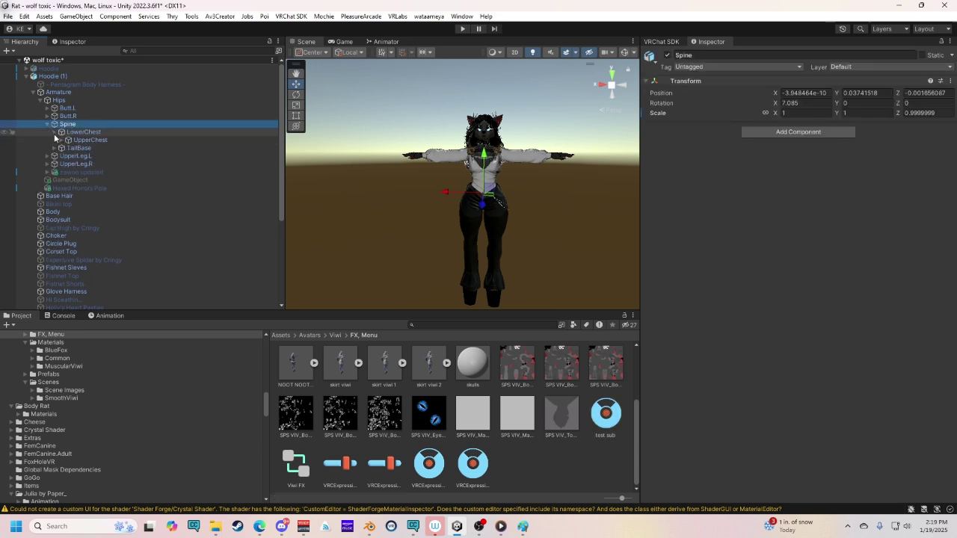
pyautogui.click(47, 125)
pyautogui.scroll(-5, 107, 179)
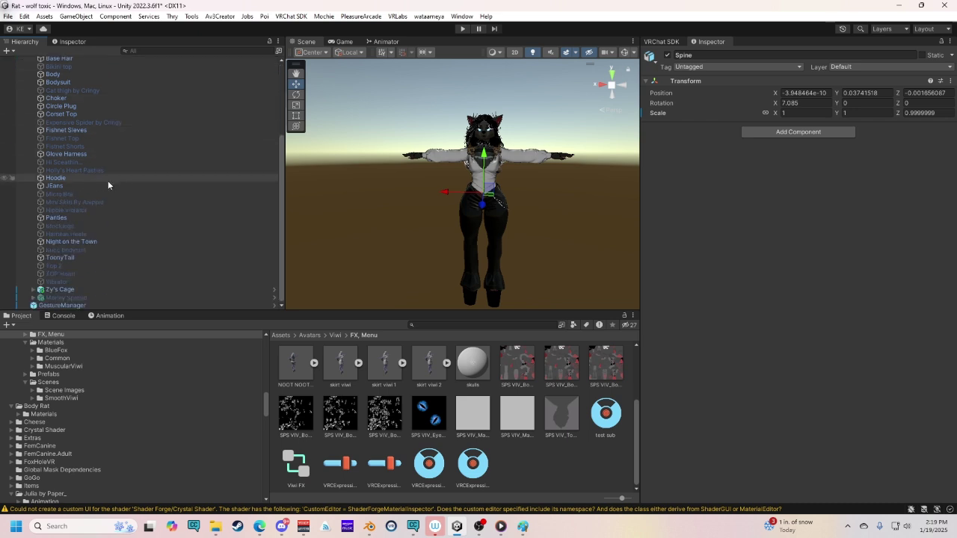
pyautogui.click(86, 297)
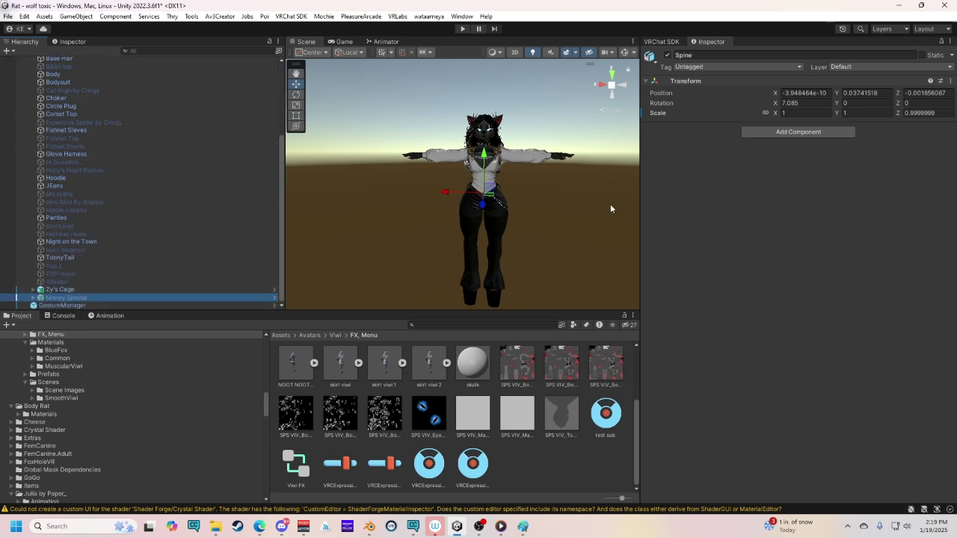
# Look through Money Spread's Inspector and open the prop in Prefab Mode.
pyautogui.scroll(-5, 869, 381)
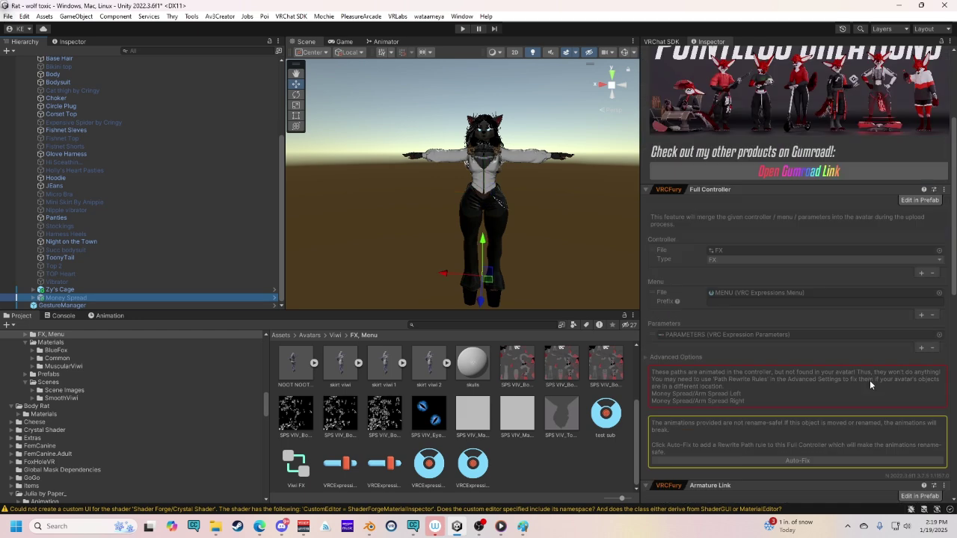
pyautogui.scroll(-3, 754, 253)
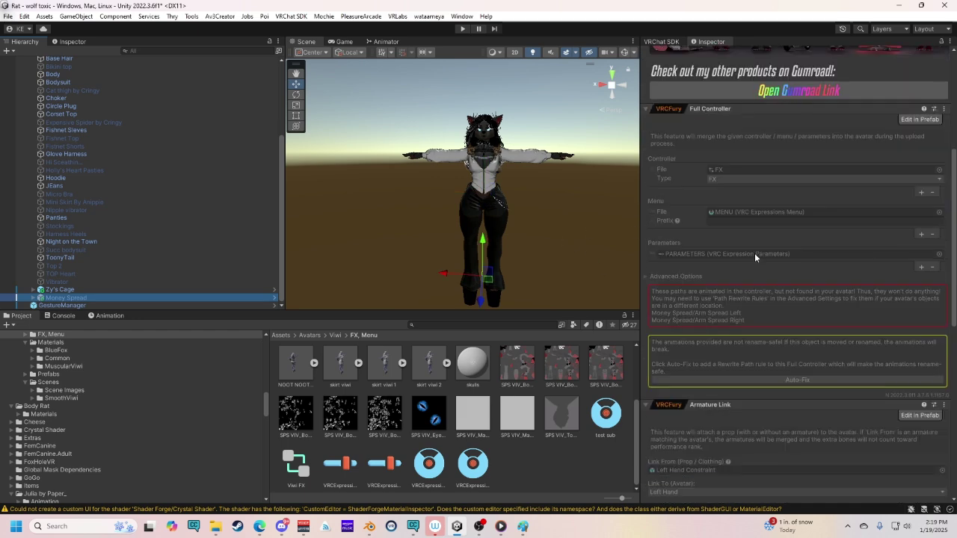
pyautogui.scroll(-12, 755, 253)
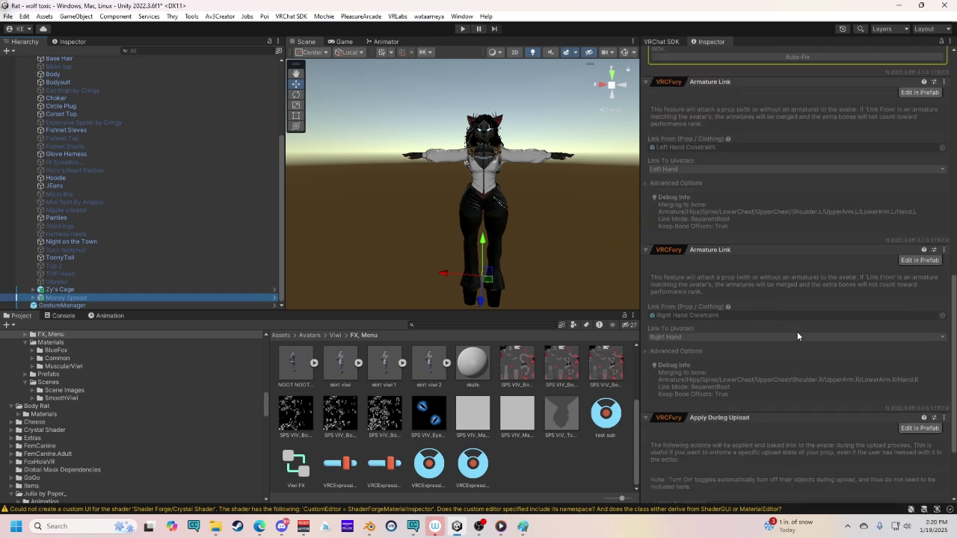
pyautogui.scroll(-4, 796, 337)
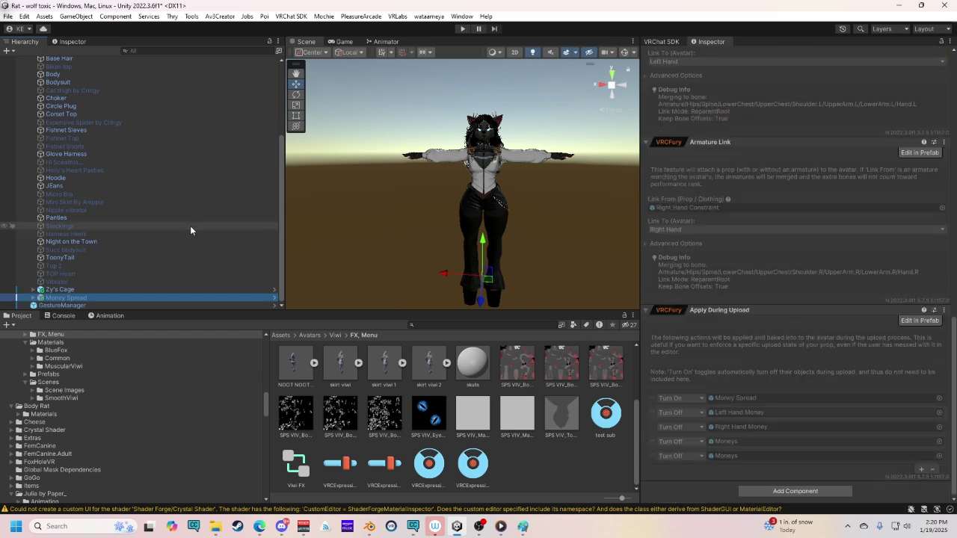
pyautogui.scroll(5, 190, 225)
pyautogui.scroll(9, 799, 239)
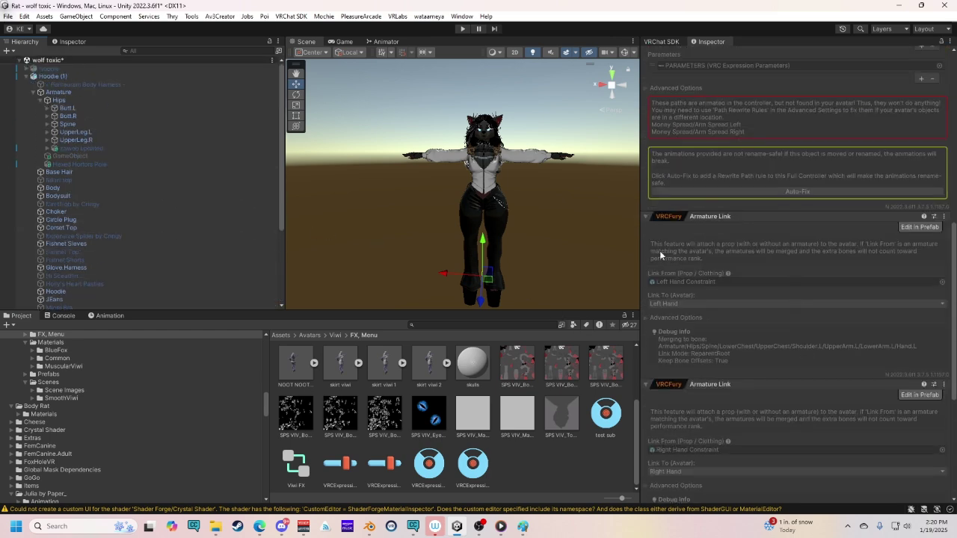
pyautogui.scroll(3, 617, 213)
pyautogui.scroll(4, 900, 287)
pyautogui.scroll(4, 900, 284)
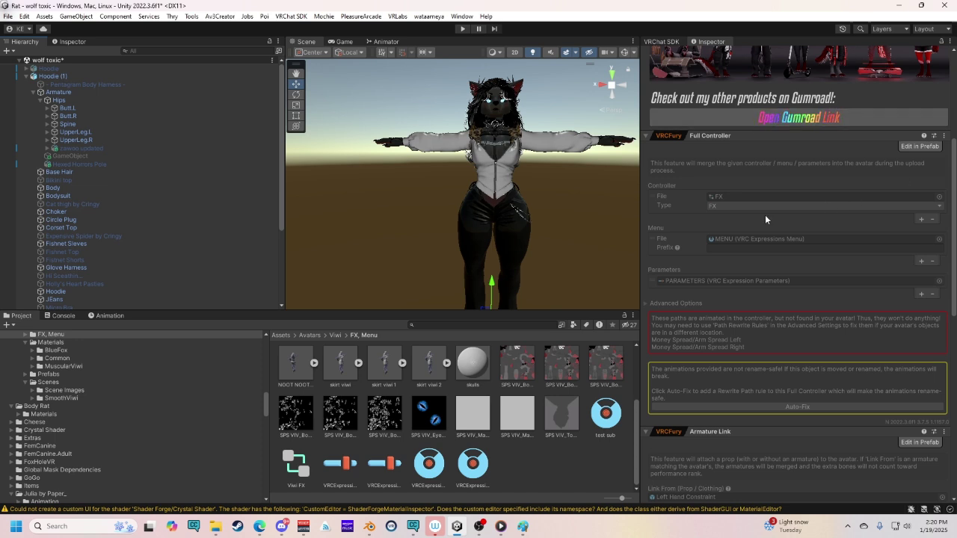
pyautogui.click(922, 147)
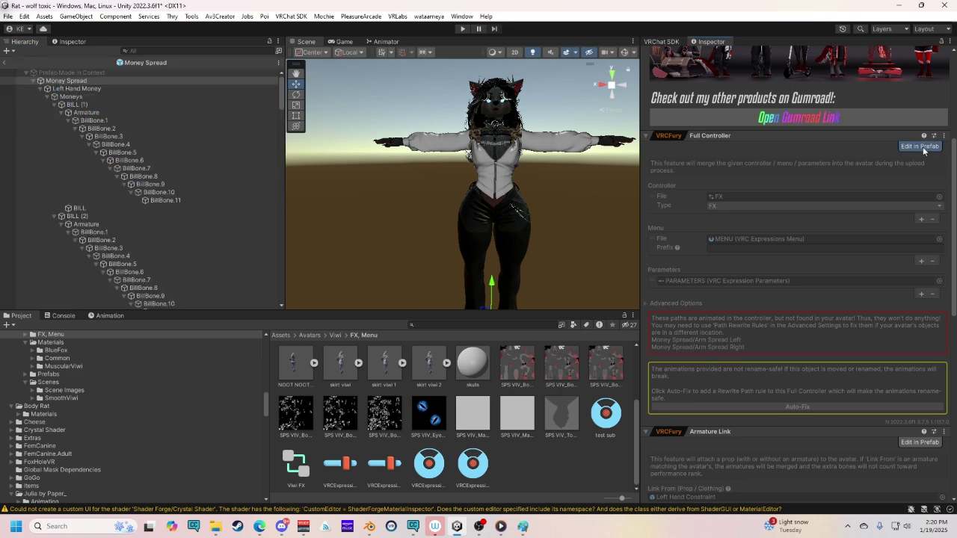
pyautogui.scroll(-3, 813, 328)
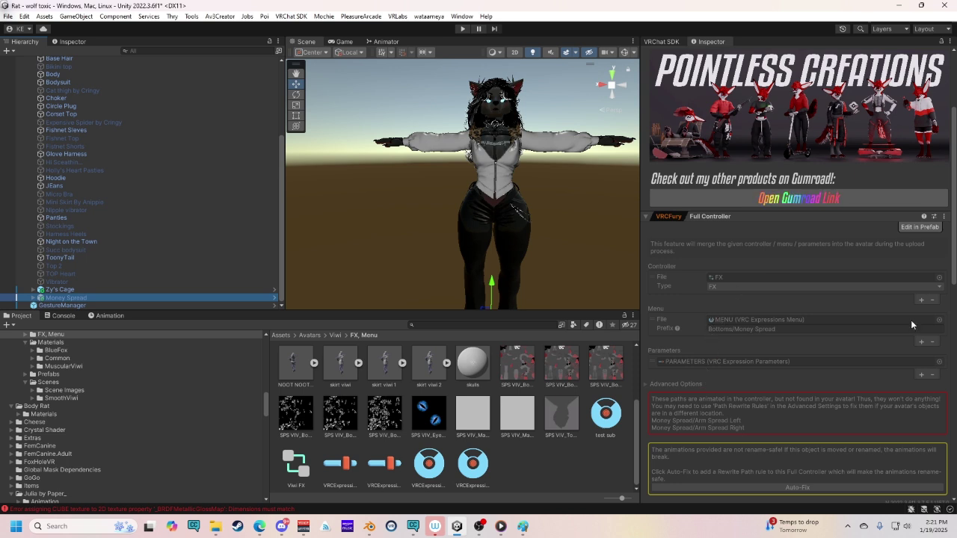
pyautogui.click(907, 230)
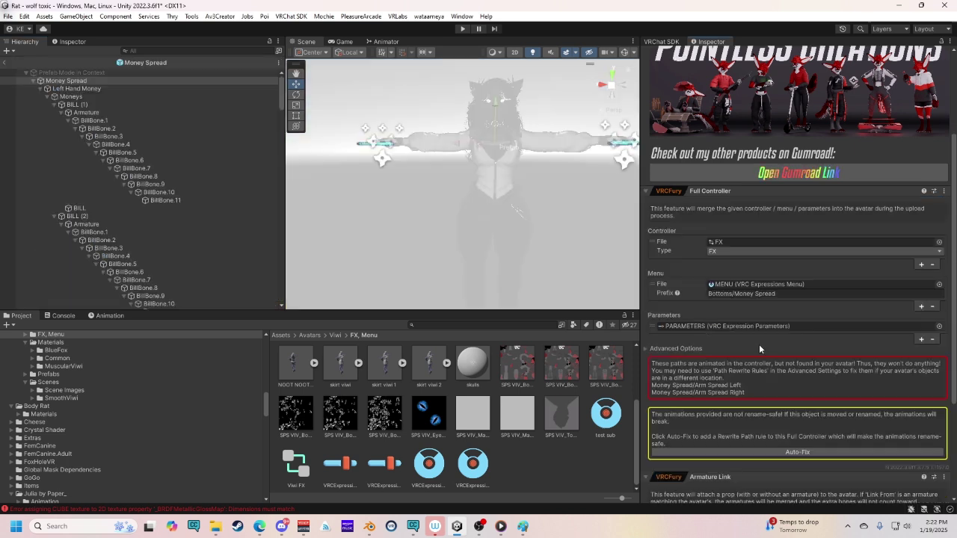
# Prepend 'Clothes/' to the Full Controller menu prefix, making it Clothes/Bottoms/Money Spread.
pyautogui.click(709, 294)
pyautogui.press('End')
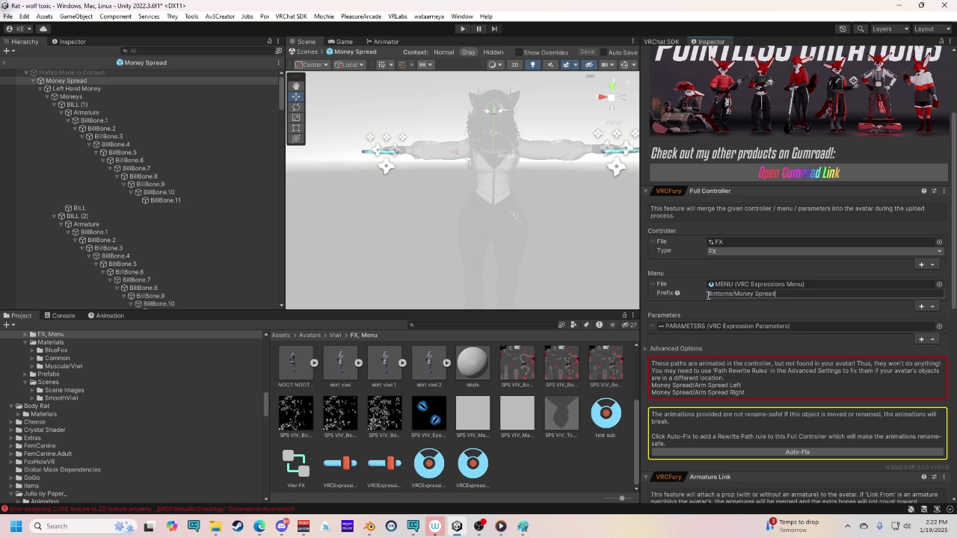
pyautogui.write('C')
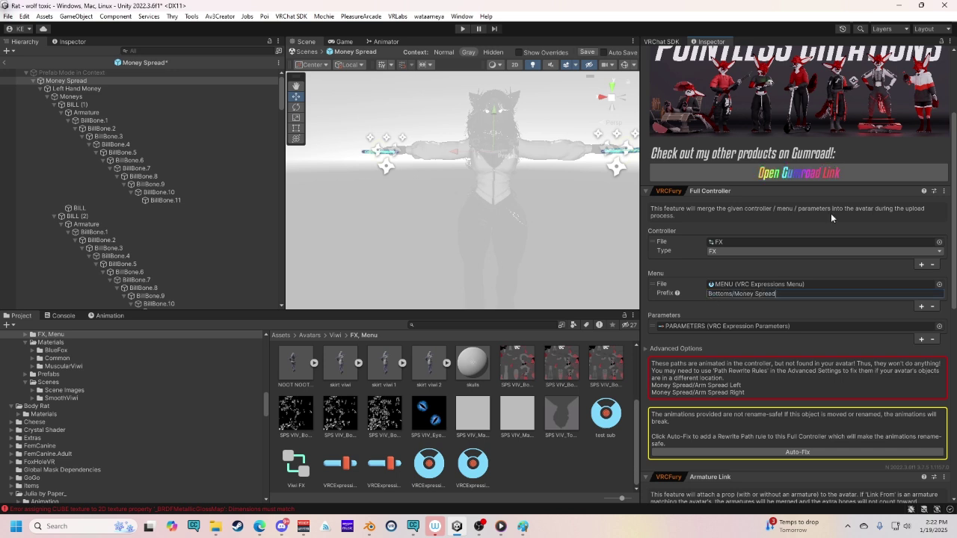
pyautogui.press('BackSpace')
pyautogui.click(708, 294)
pyautogui.write('Clothes')
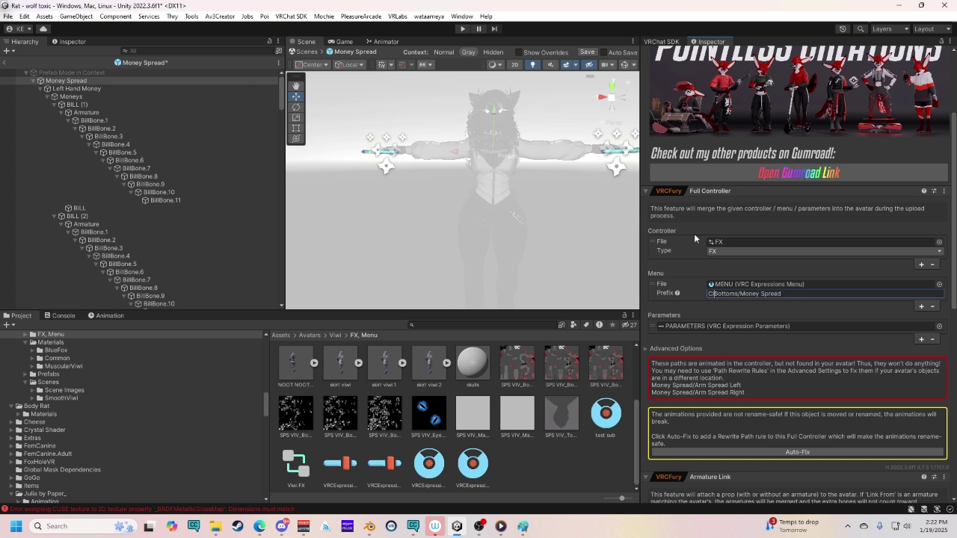
pyautogui.write('/')
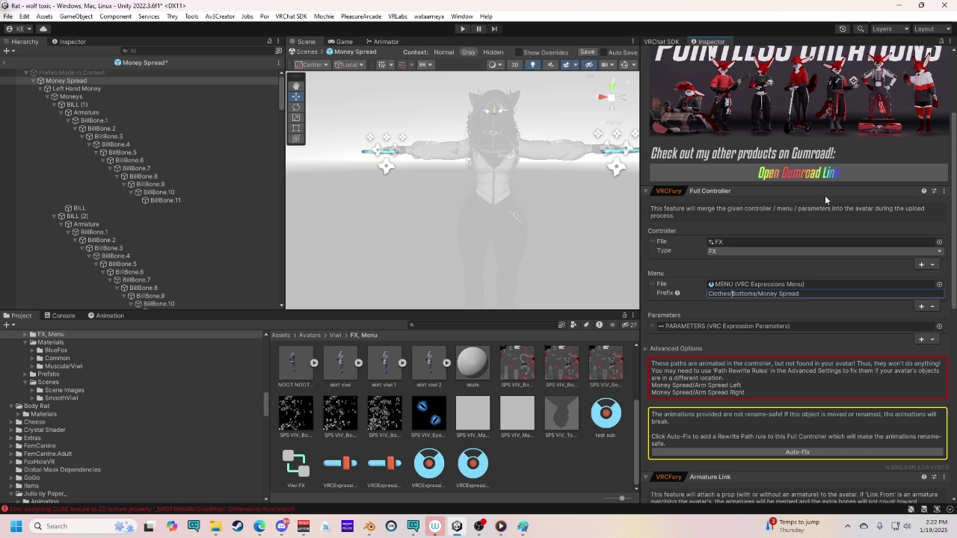
# Save the Money Spread prefab, leave Prefab Mode and enter Play mode.
pyautogui.click(6, 63)
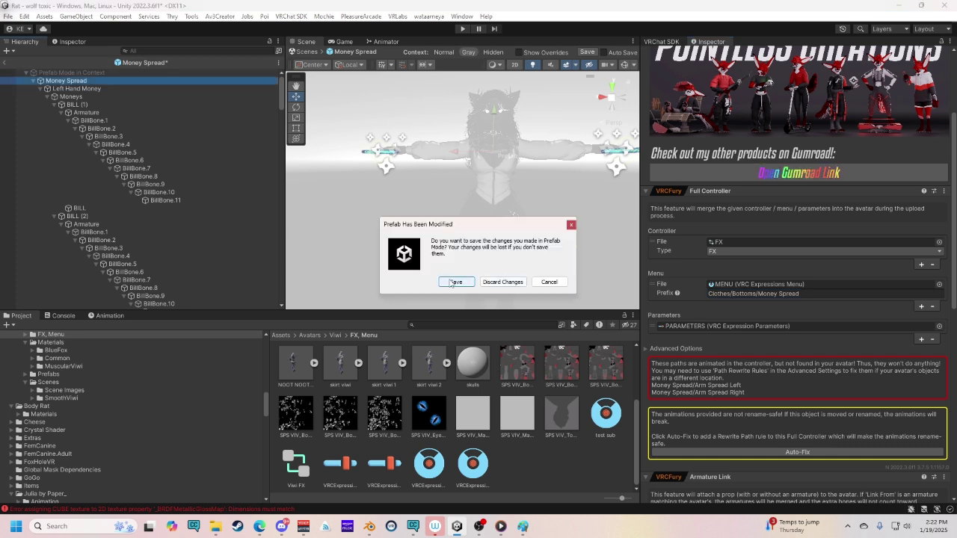
pyautogui.click(456, 282)
pyautogui.click(463, 29)
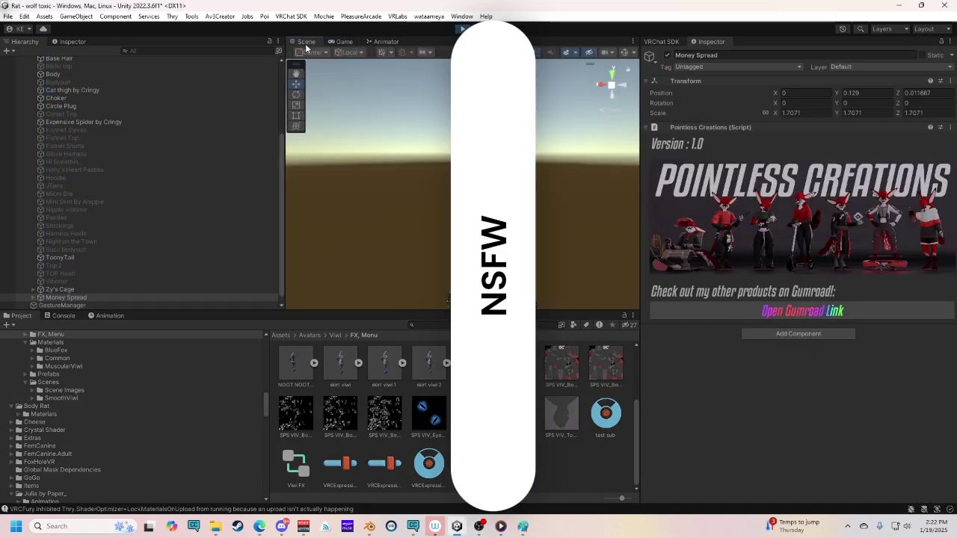
# Navigate Clothes > Bottoms in the preview menu to find Money Spread, then stop Play mode.
pyautogui.click(90, 306)
pyautogui.click(868, 366)
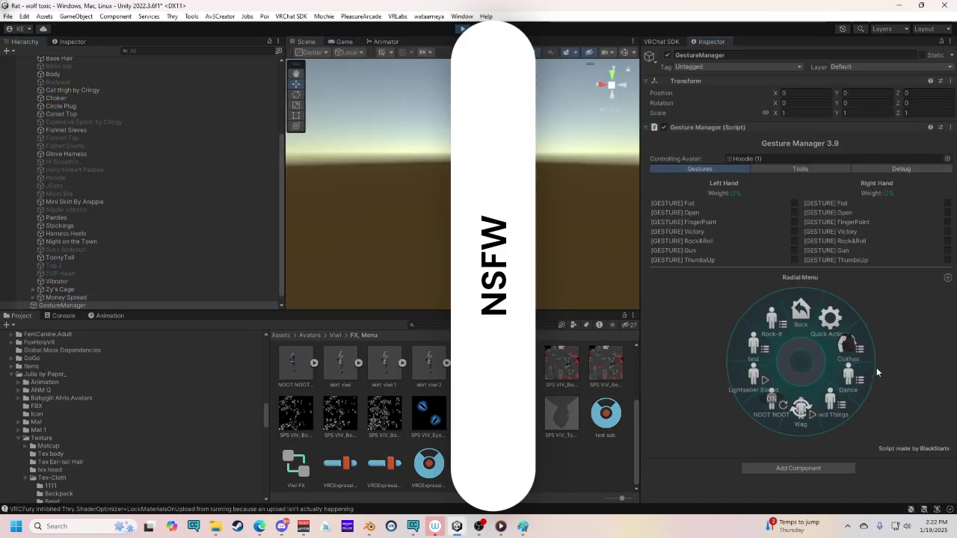
pyautogui.click(761, 331)
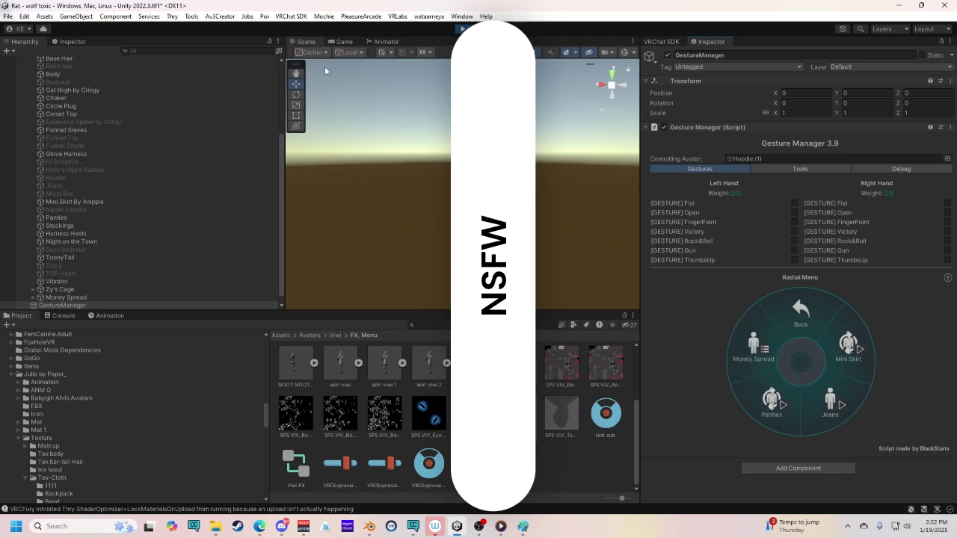
pyautogui.hotkey('ctrl', 'p')
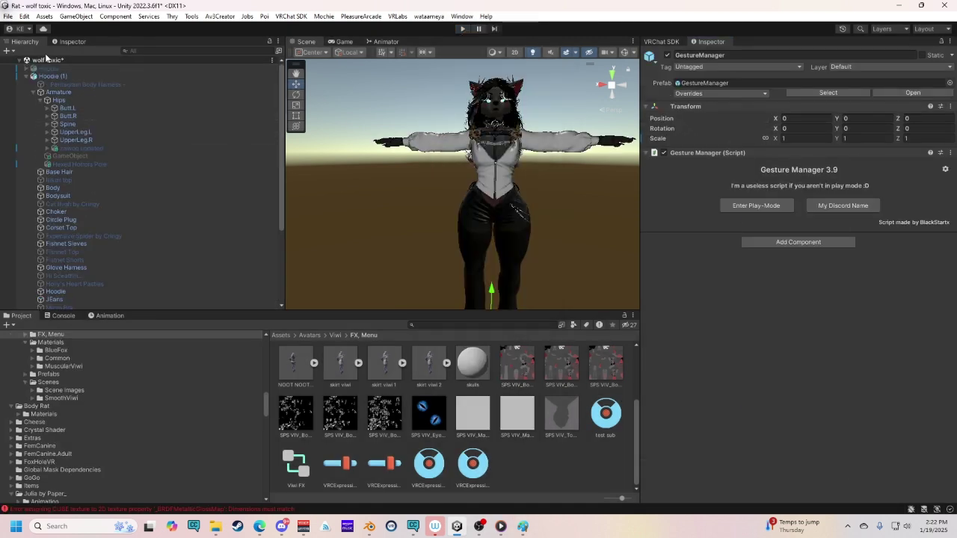
# Open the Money Spread prefab and delete its Clothes/Bottoms/Money Spread menu prefix.
pyautogui.scroll(-5, 112, 224)
pyautogui.click(138, 297)
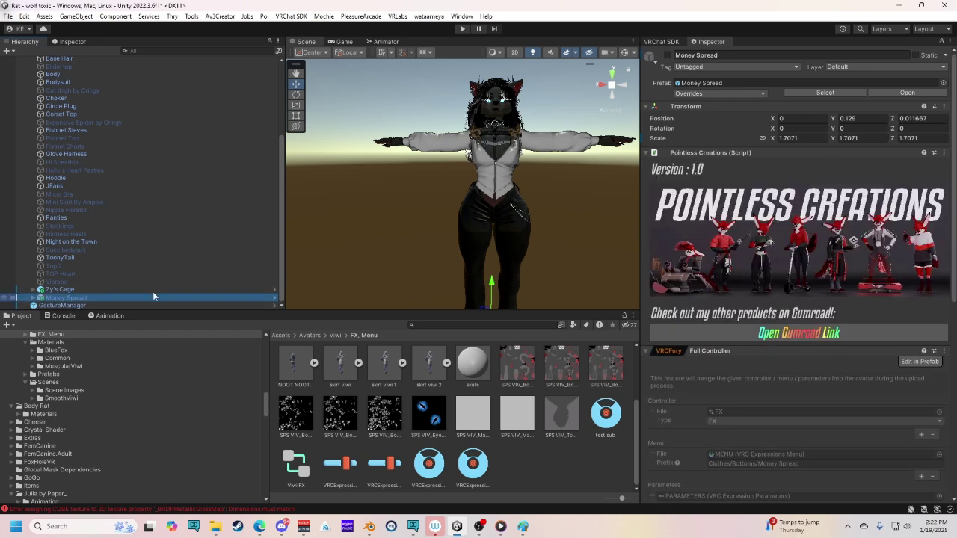
pyautogui.scroll(-3, 789, 356)
pyautogui.click(920, 254)
pyautogui.click(666, 347)
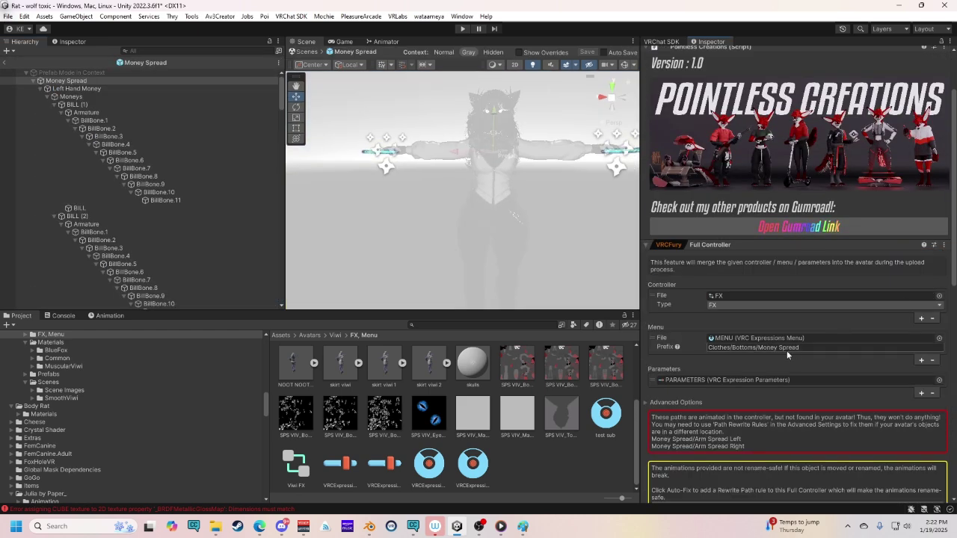
pyautogui.press('BackSpace')
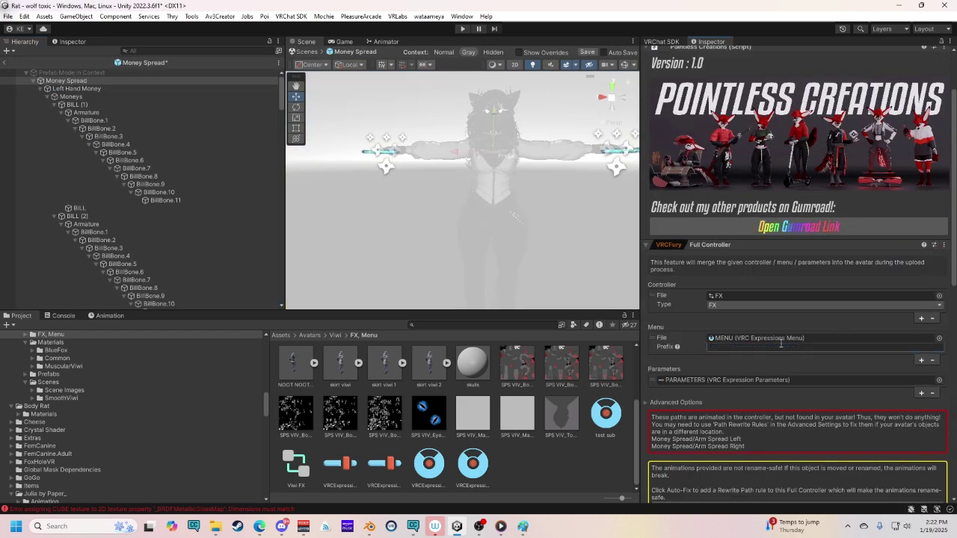
pyautogui.click(4, 62)
# Save the Money Spread prefab and find the FoxHoleVRBracelet prop by searching 'foxhole'.
pyautogui.click(467, 286)
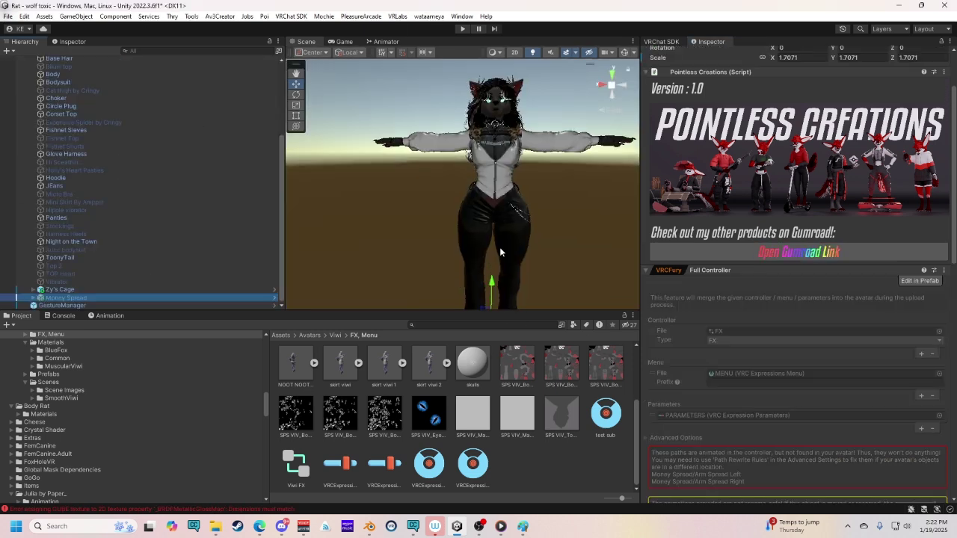
pyautogui.write('foxhole')
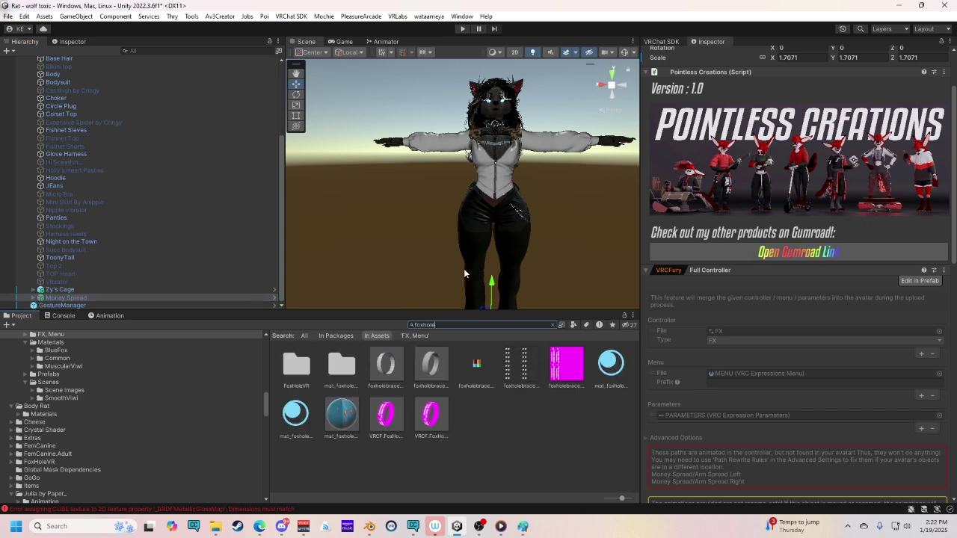
pyautogui.scroll(5, 53, 111)
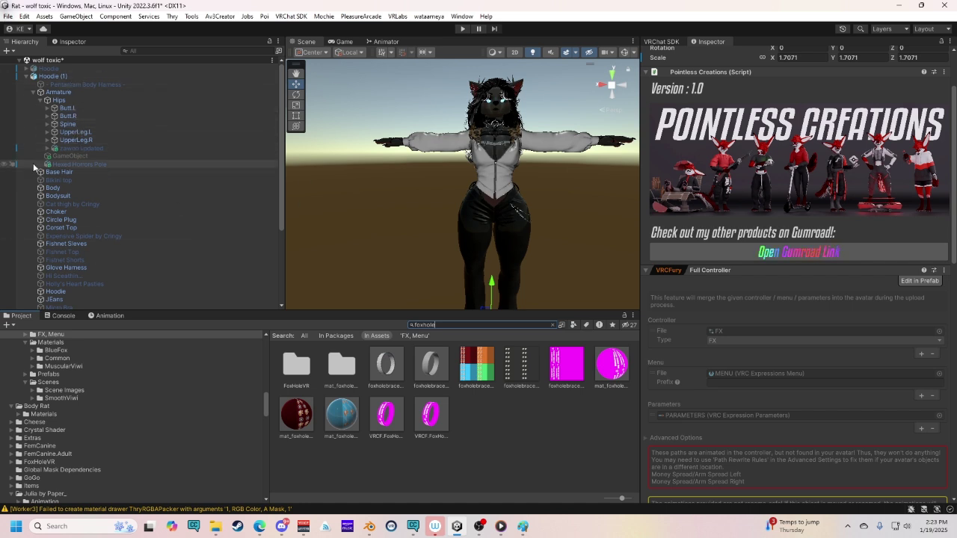
pyautogui.click(48, 124)
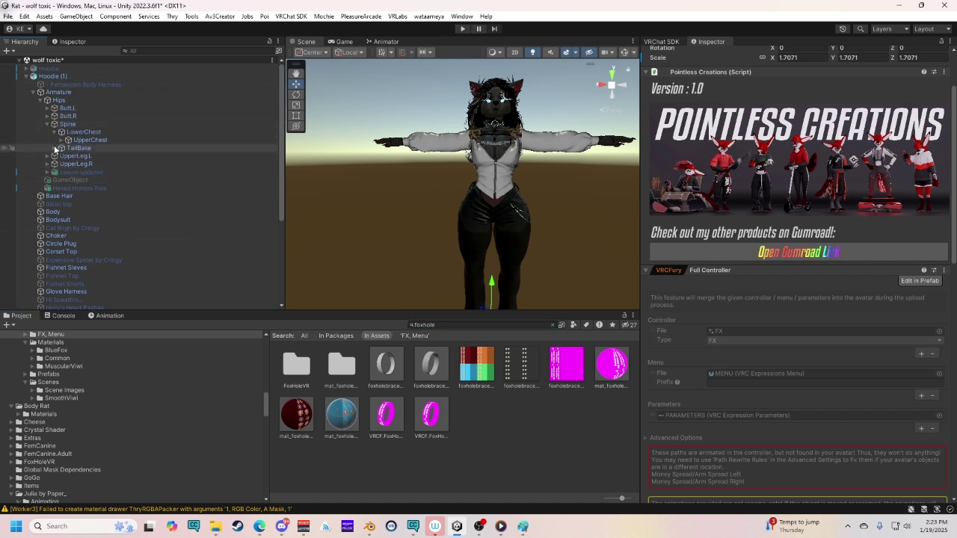
pyautogui.keyDown('alt'); pyautogui.click(60, 140); pyautogui.keyUp('alt')
pyautogui.doubleClick(159, 220)
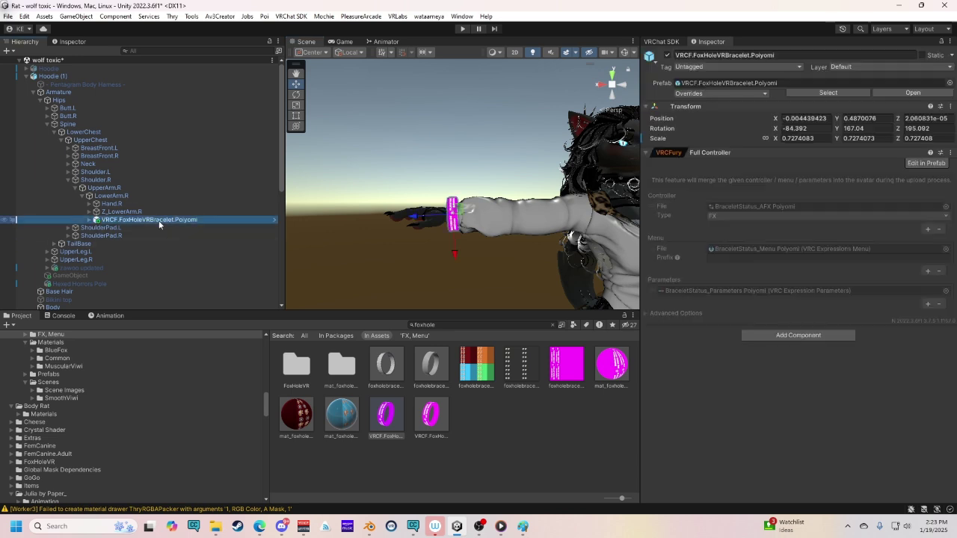
# Set the bracelet prefab's menu prefix to 'Lewd Prop/Foxhole Braclet' and exit Prefab Mode.
pyautogui.click(927, 163)
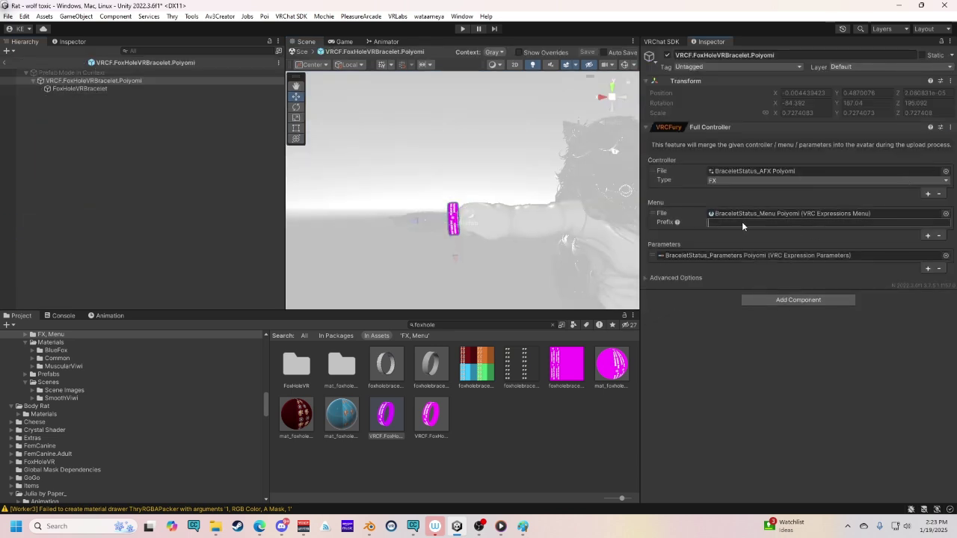
pyautogui.write('L')
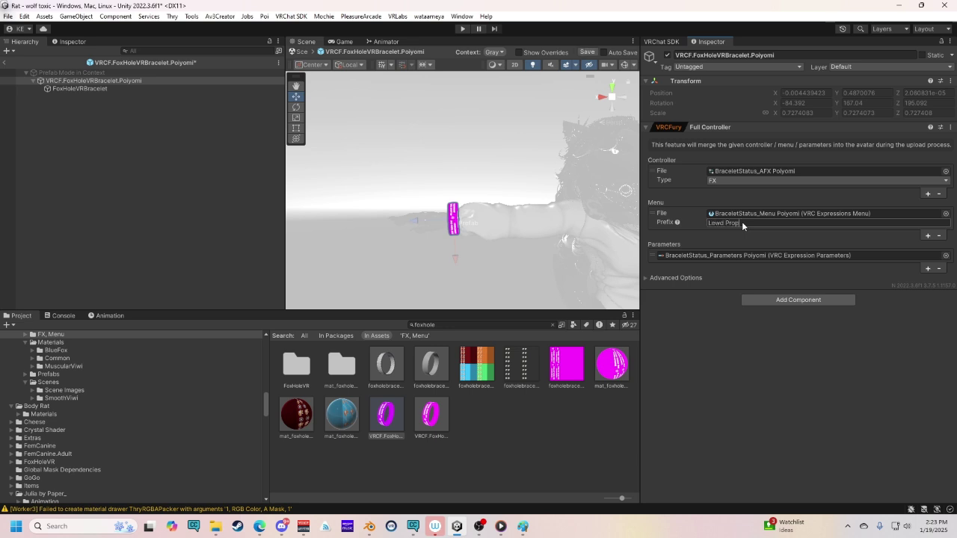
pyautogui.write('ewd Prop/Foxhole Braclet')
pyautogui.click(7, 62)
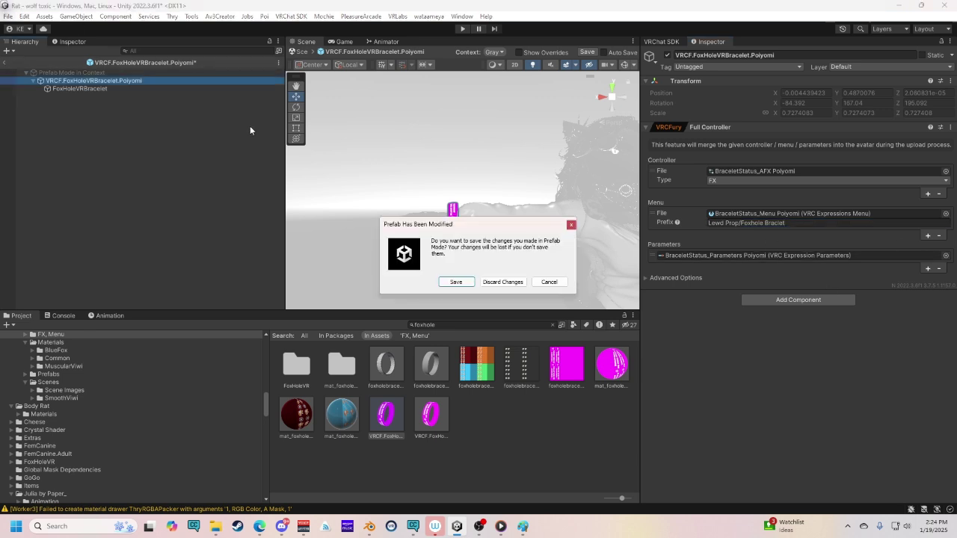
# Save the bracelet prefab and select the zawoo updated prop.
pyautogui.click(456, 282)
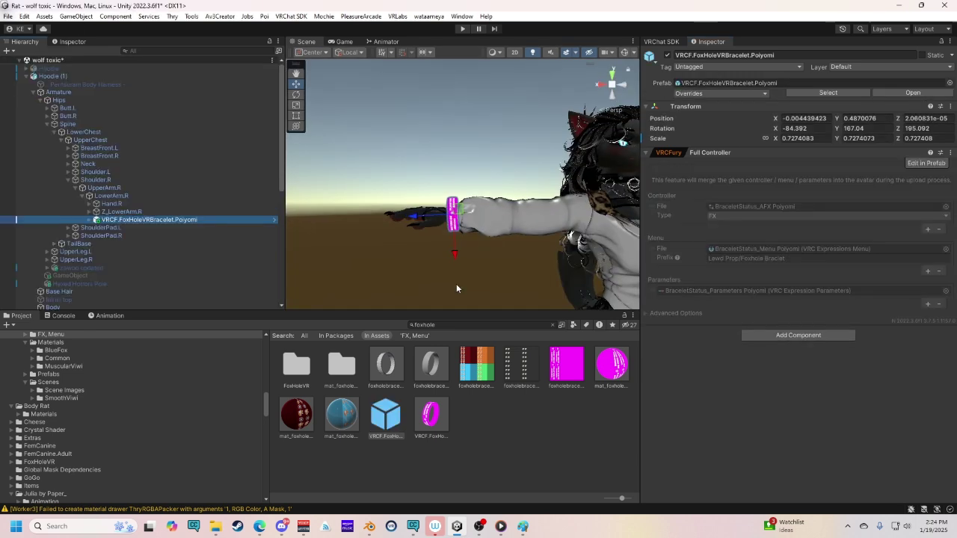
pyautogui.scroll(-3, 110, 224)
pyautogui.click(104, 208)
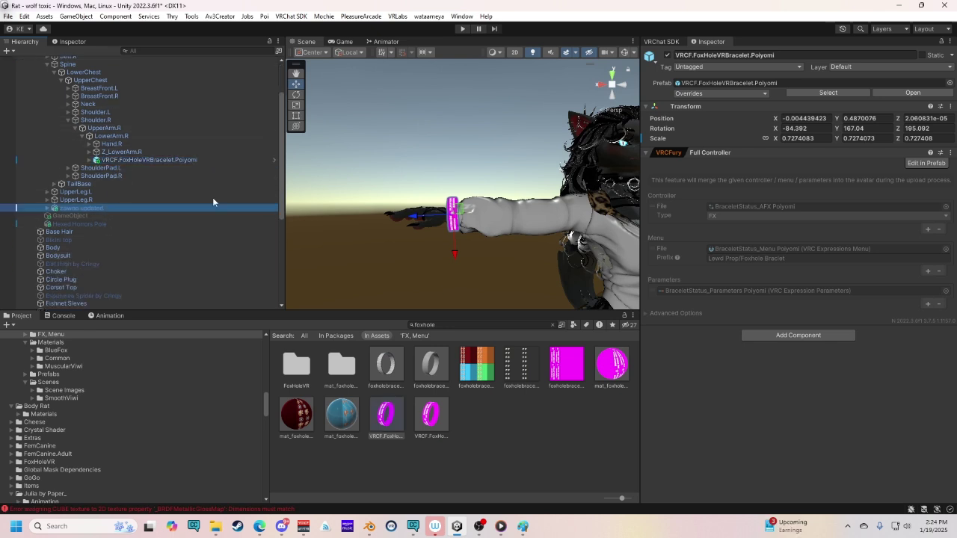
# Change zawoo's Rock-it menu prefix to Lewd Prop/Rock-it and enter Play mode.
pyautogui.click(754, 255)
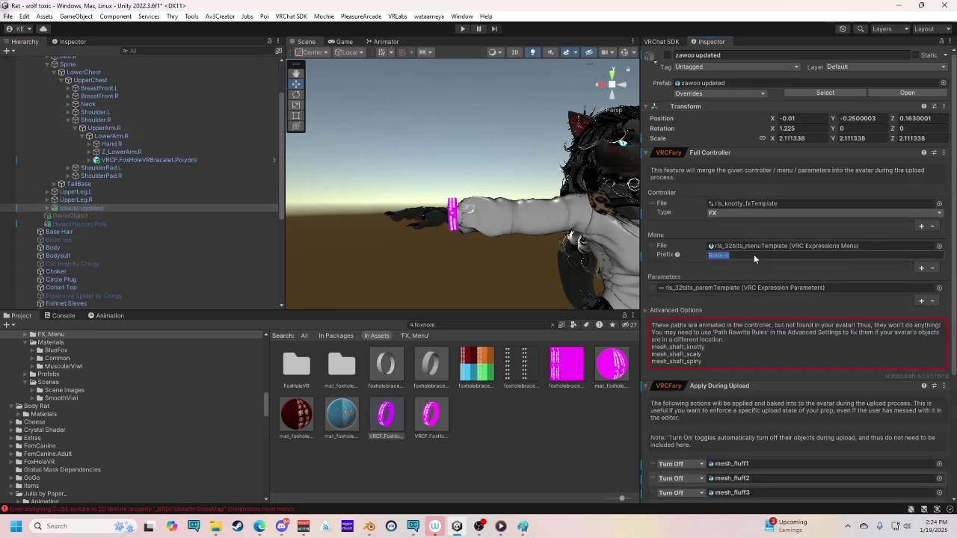
pyautogui.hotkey('shift', 'Home')
pyautogui.press('Home')
pyautogui.write('Lew')
pyautogui.click(461, 29)
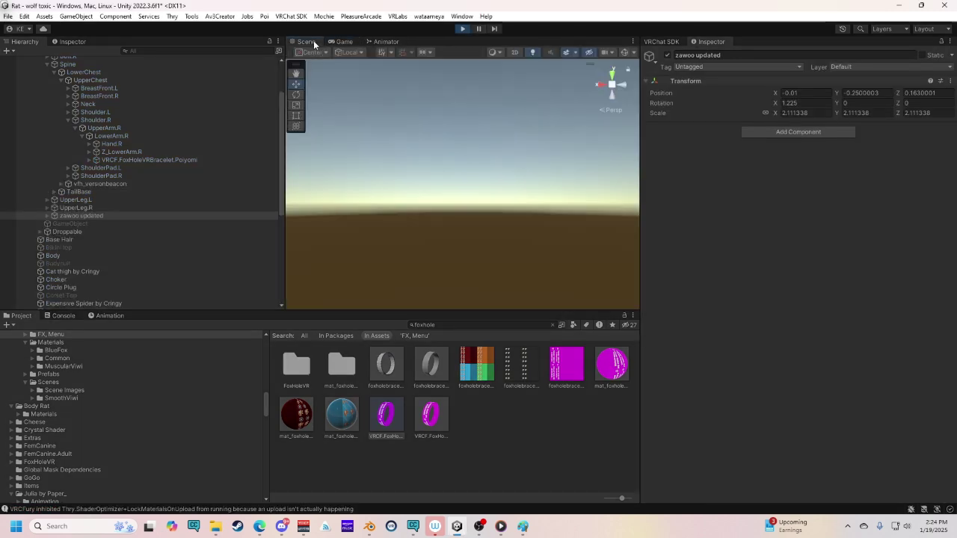
# Open test > Lewd Prop in GestureManager to confirm Rock-it and Foxhole Braclet, then stop Play mode.
pyautogui.click(91, 297)
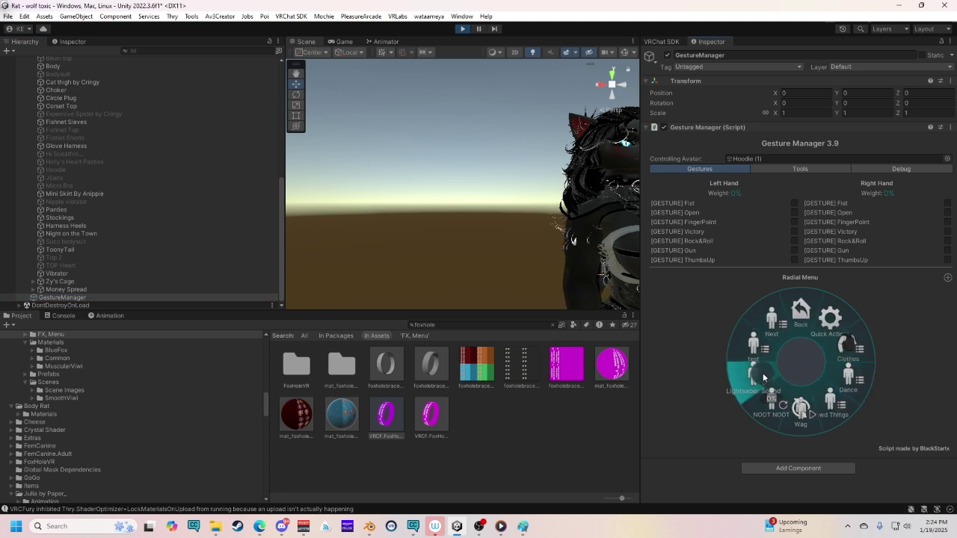
pyautogui.click(758, 353)
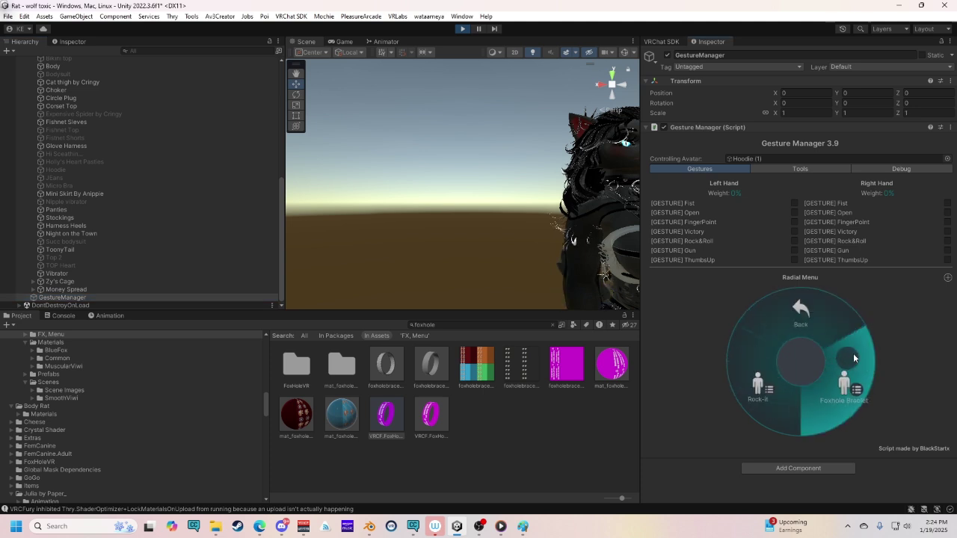
pyautogui.click(868, 374)
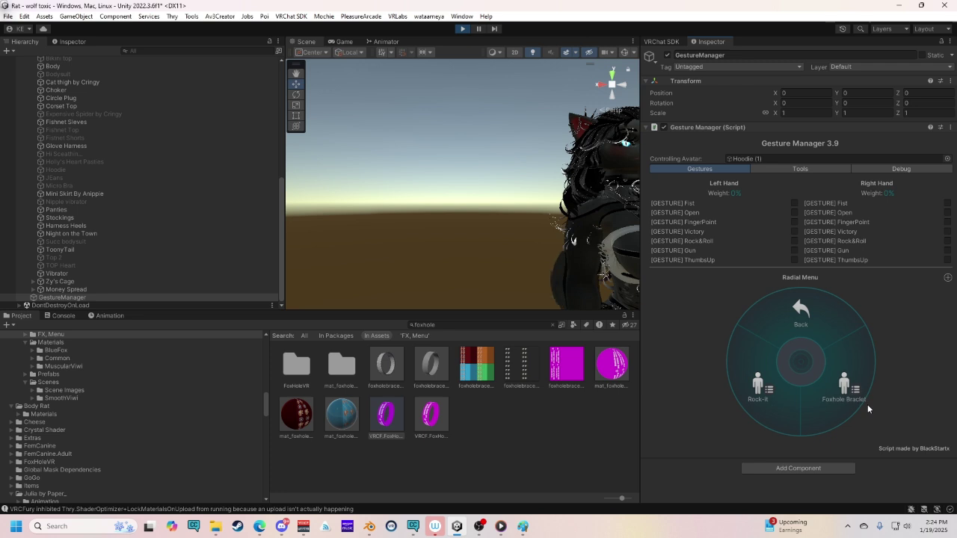
pyautogui.click(801, 310)
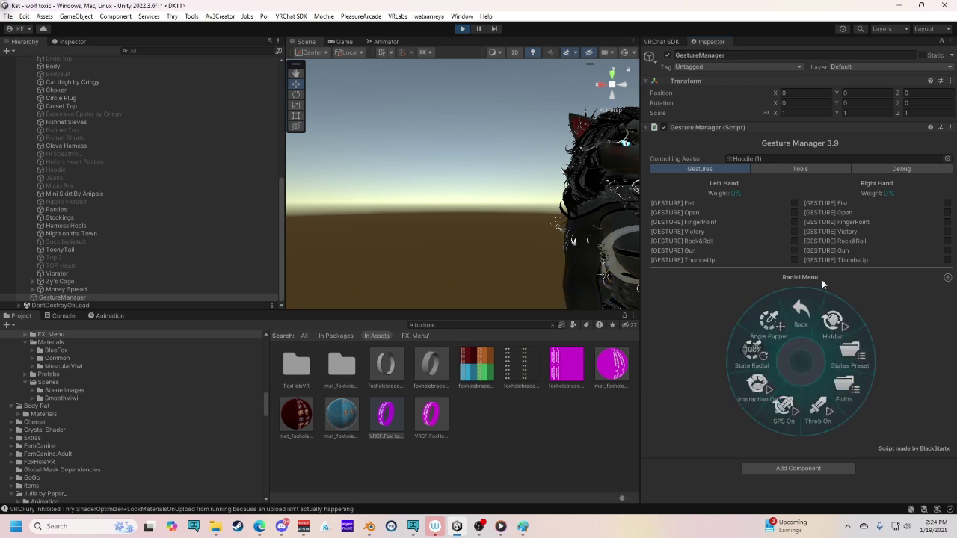
pyautogui.click(833, 318)
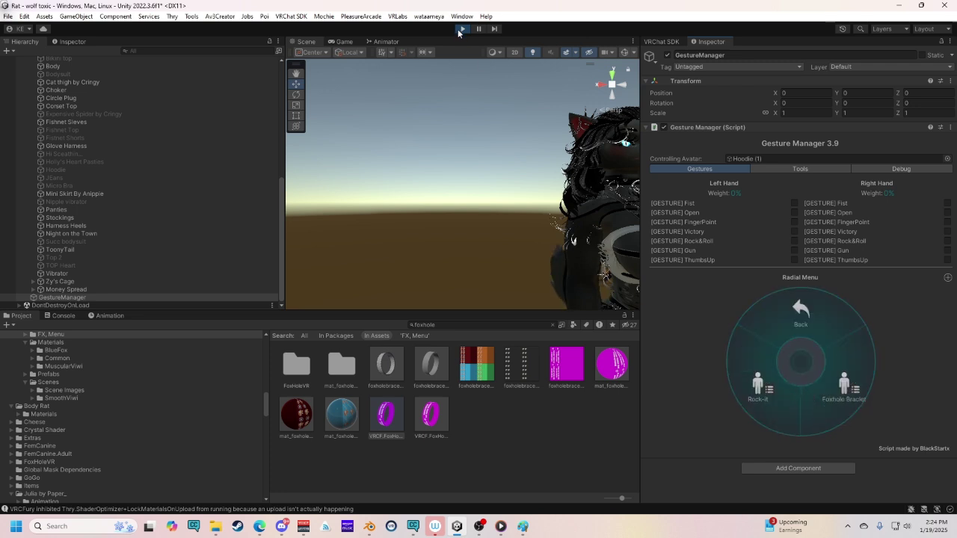
pyautogui.click(462, 29)
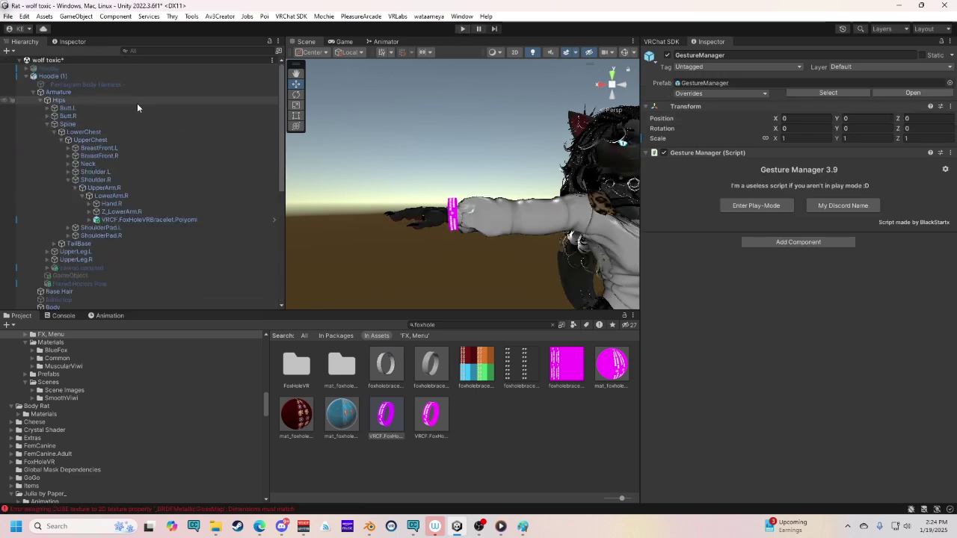
# Delete the test submenu control from VRC Expressions Menu 1 via the avatar's descriptor.
pyautogui.click(75, 76)
pyautogui.scroll(-10, 879, 359)
pyautogui.doubleClick(845, 402)
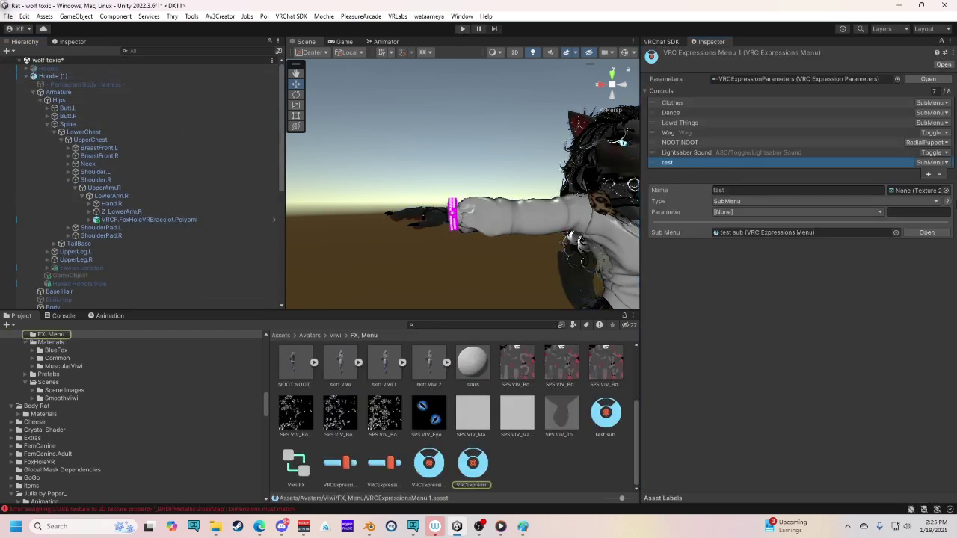
pyautogui.click(939, 174)
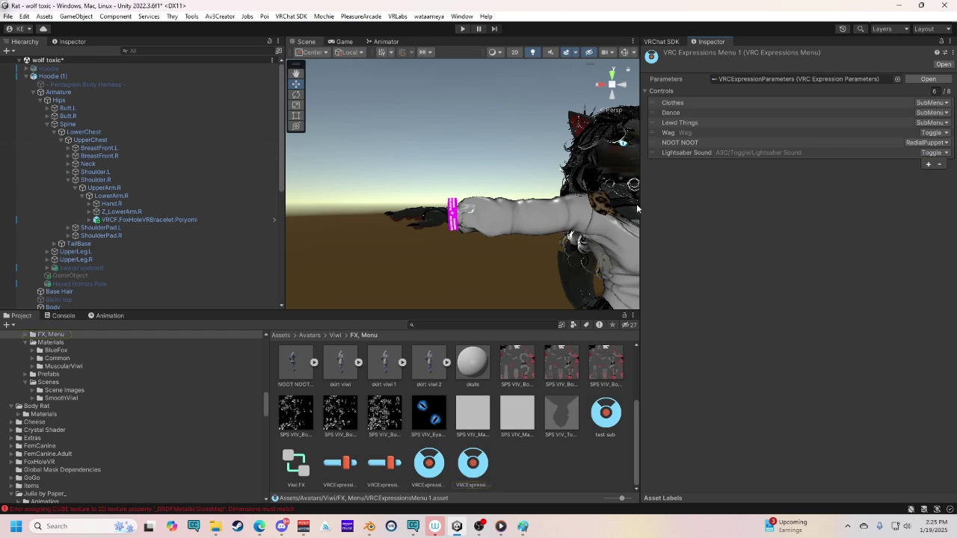
pyautogui.click(149, 219)
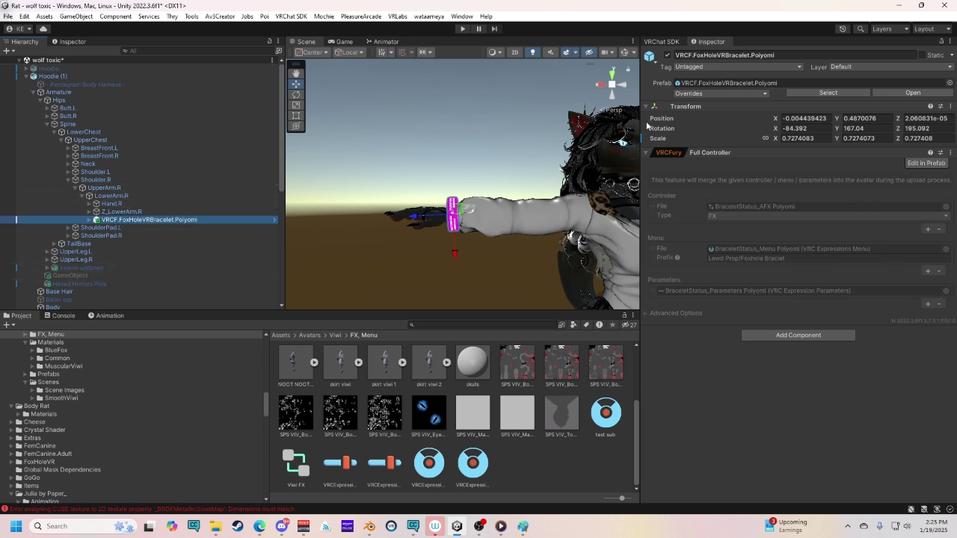
pyautogui.moveTo(594, 130); pyautogui.dragTo(538, 139, button='middle')
pyautogui.scroll(-4, 538, 138)
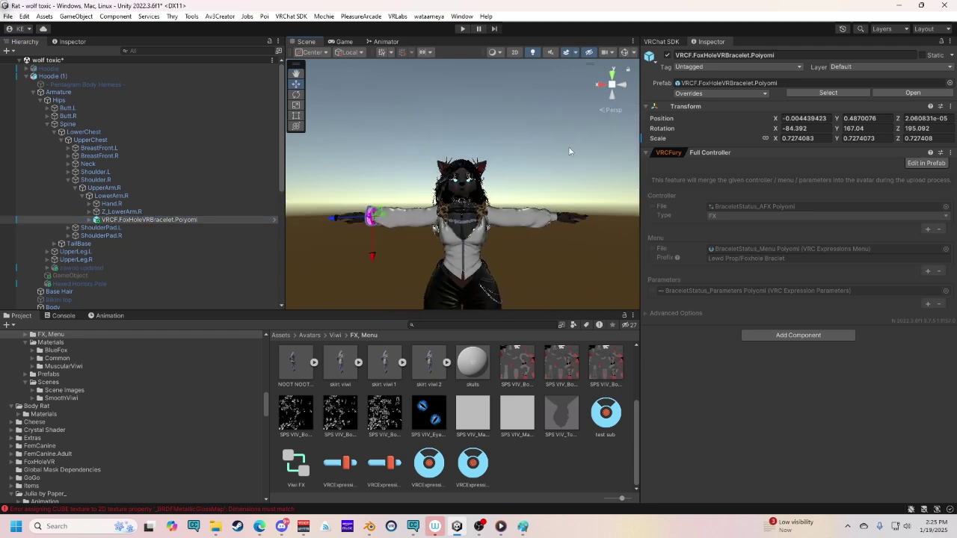
pyautogui.click(567, 135)
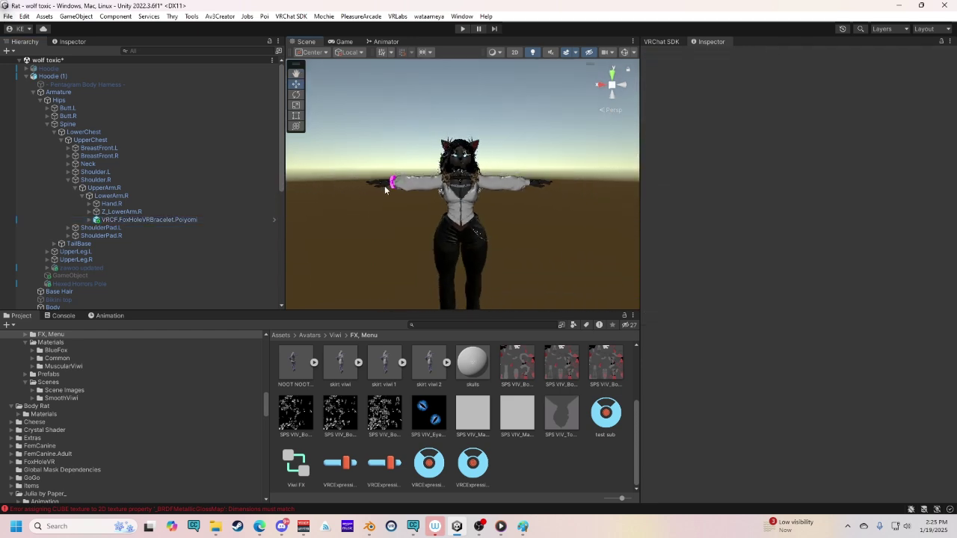
pyautogui.click(392, 184)
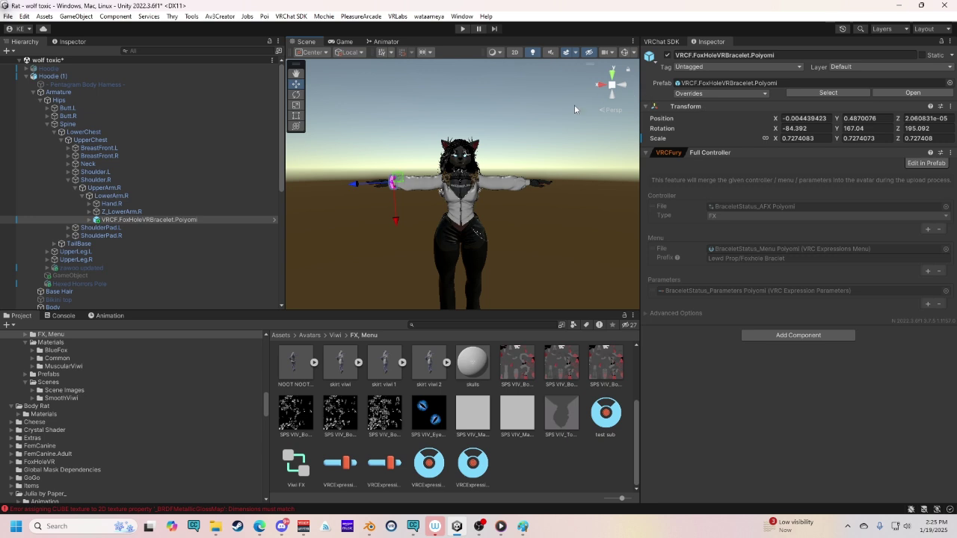